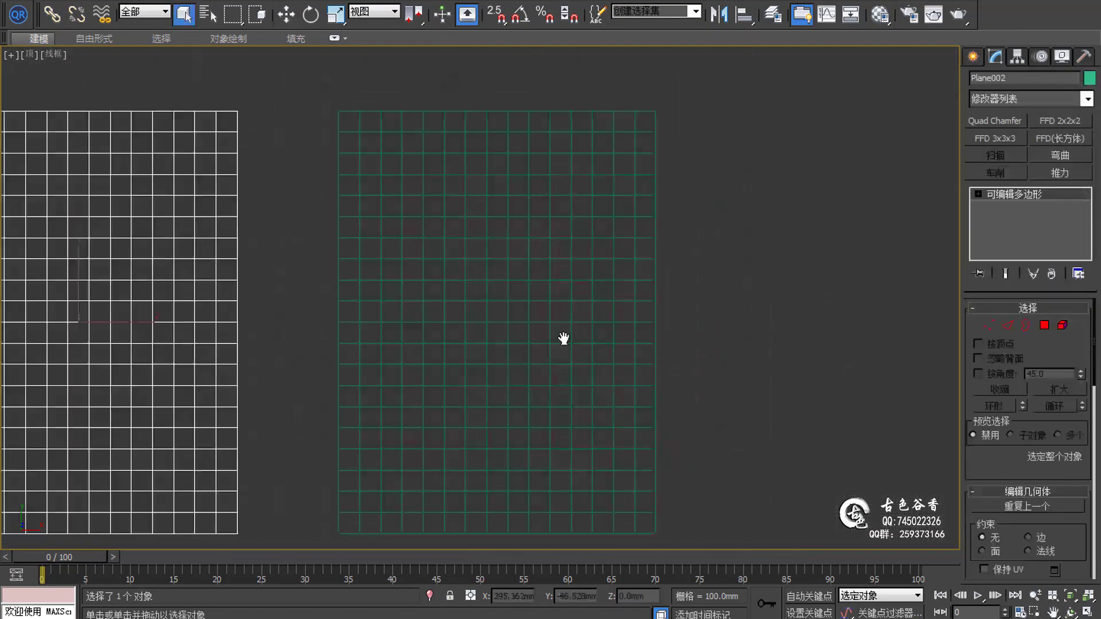
In polygon mode, select 2x2 blocks of polygons across the plane
scroll(563, 287, up, 3)
key(4)
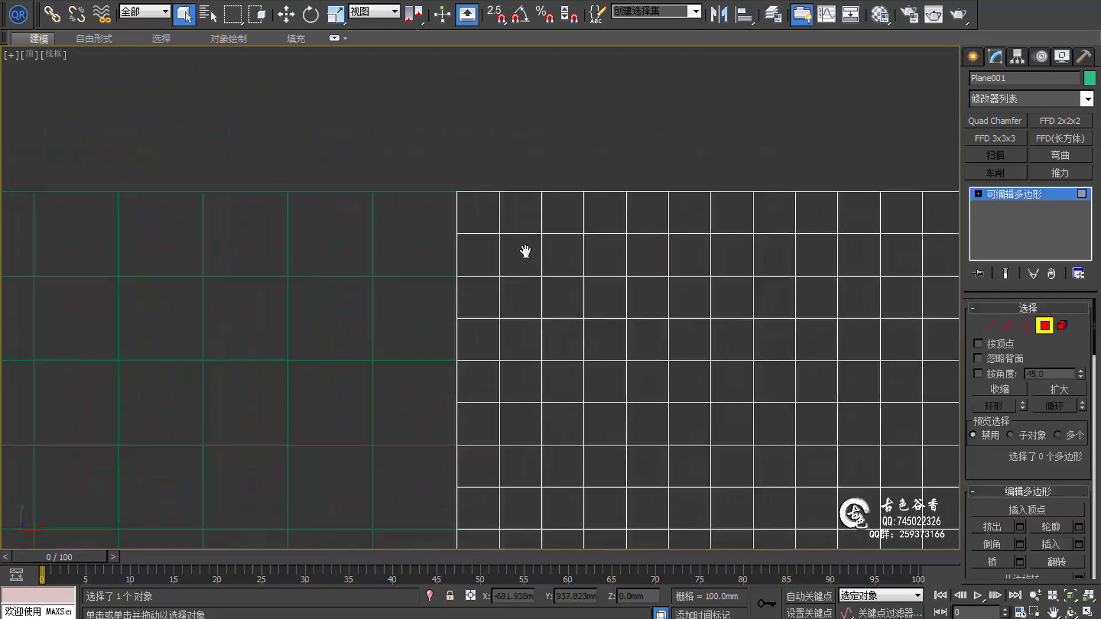
mouse_move(401, 243)
mouse_down()
mouse_move(524, 285)
mouse_move(490, 350)
mouse_up()
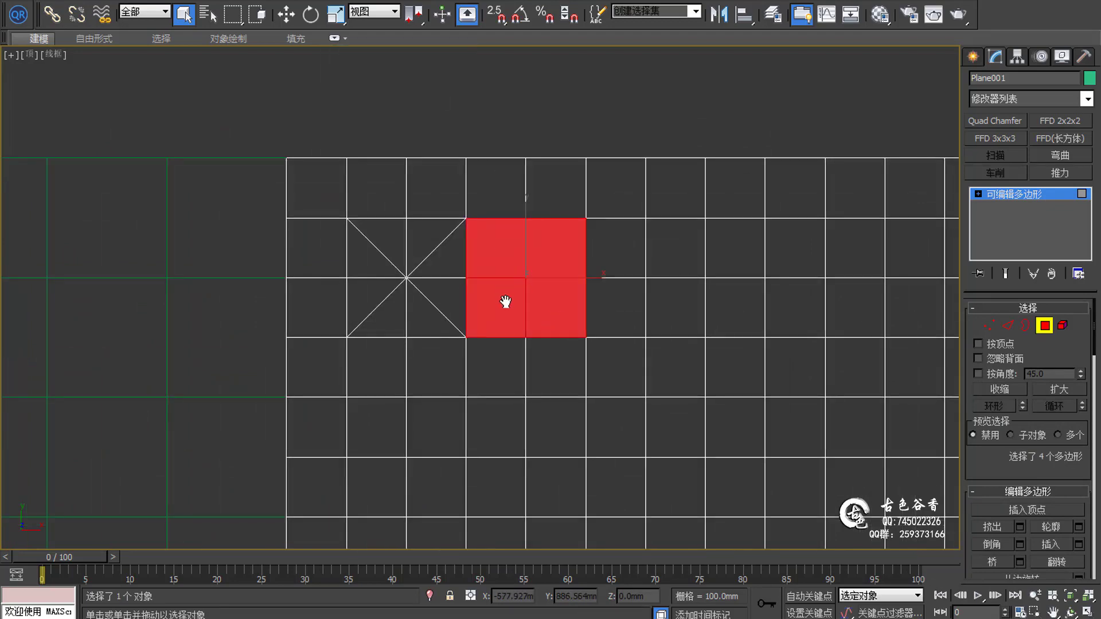
middle_drag(505, 302, 532, 267)
scroll(569, 296, up, 3)
drag(579, 218, 643, 313)
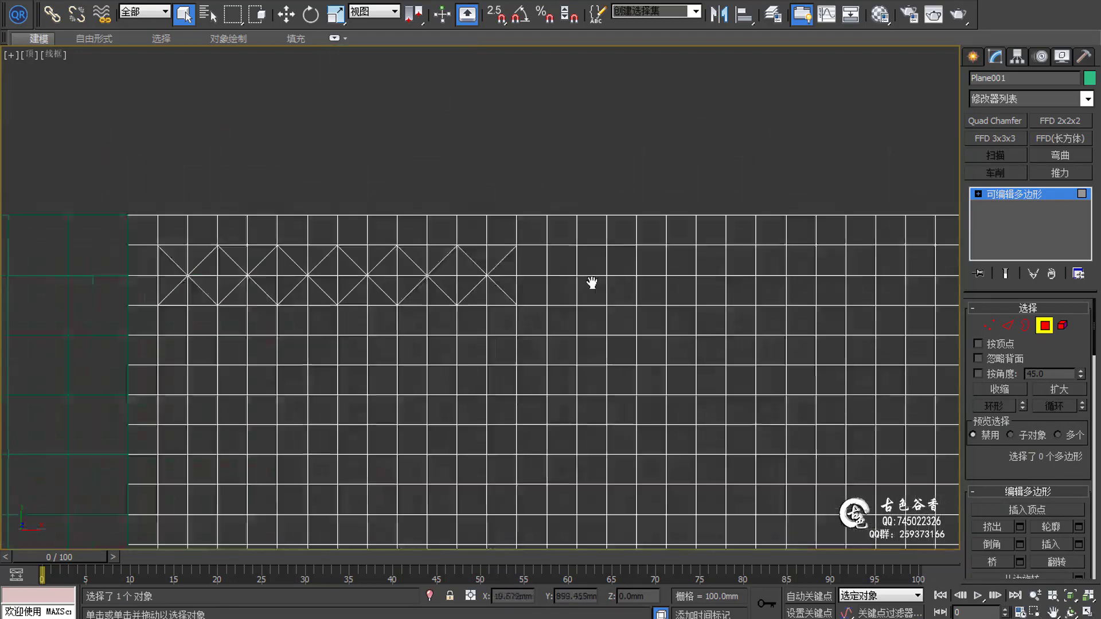
scroll(591, 284, down, 5)
scroll(563, 361, up, 5)
In edge mode, select the diagonal edges across the plane and the triangulated plane
key(2)
scroll(570, 307, down, 3)
scroll(496, 256, up, 3)
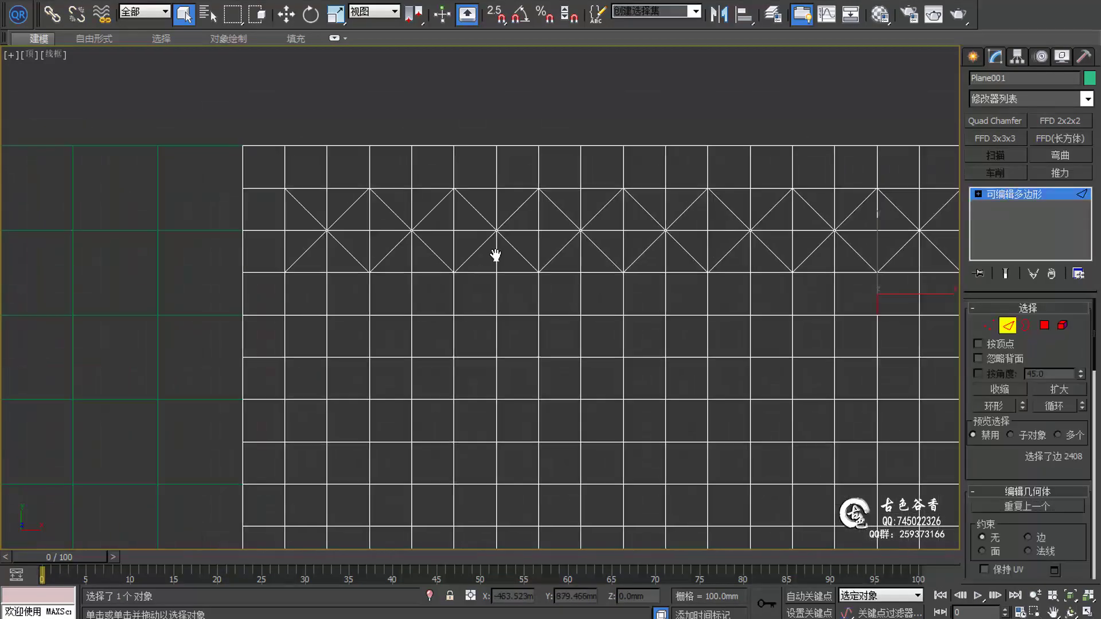
click(418, 270)
scroll(494, 280, down, 1)
click(1051, 273)
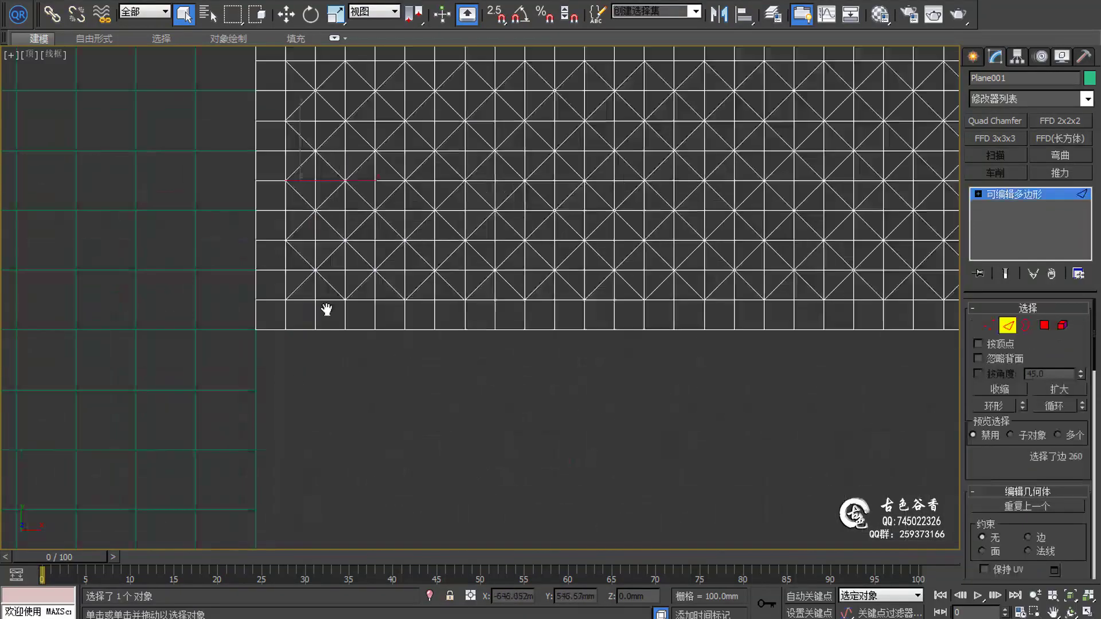
scroll(326, 312, down, 2)
scroll(408, 370, down, 2)
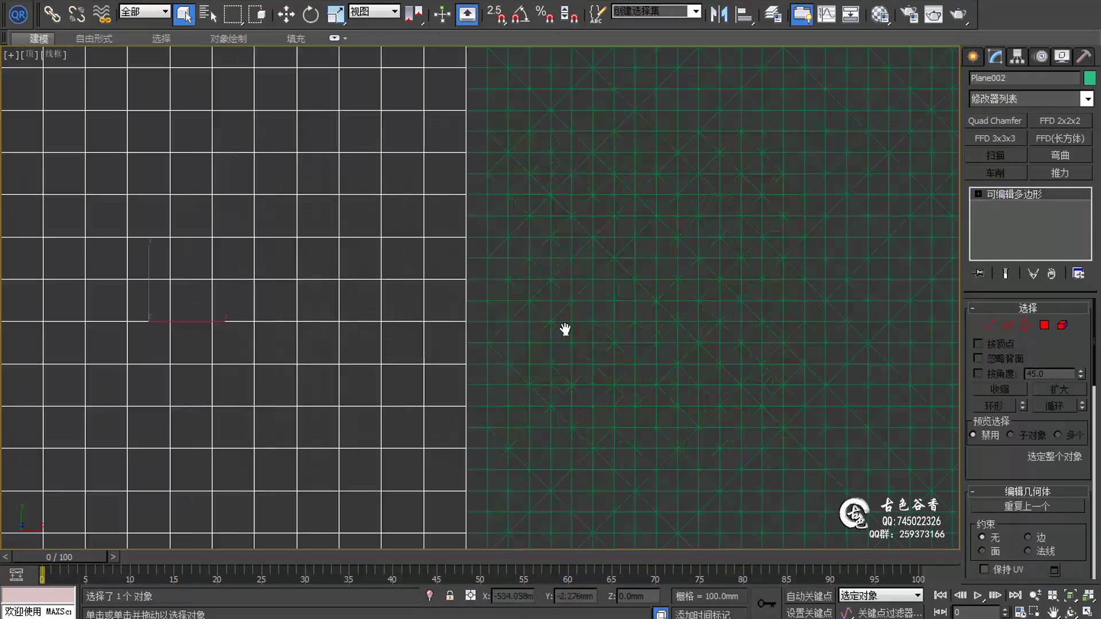
click(565, 329)
scroll(564, 329, down, 2)
scroll(836, 460, up, 2)
scroll(519, 331, down, 2)
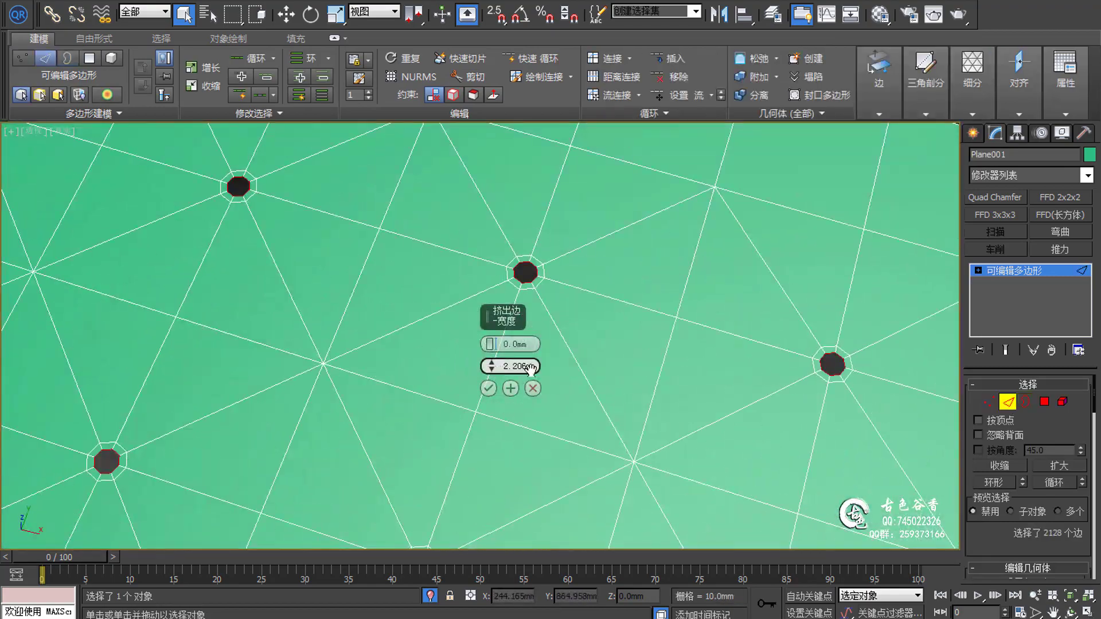
Accept the 10 mm / 3 mm hole-edge extrude and inspect the perforated mesh
click(488, 388)
scroll(516, 321, down, 5)
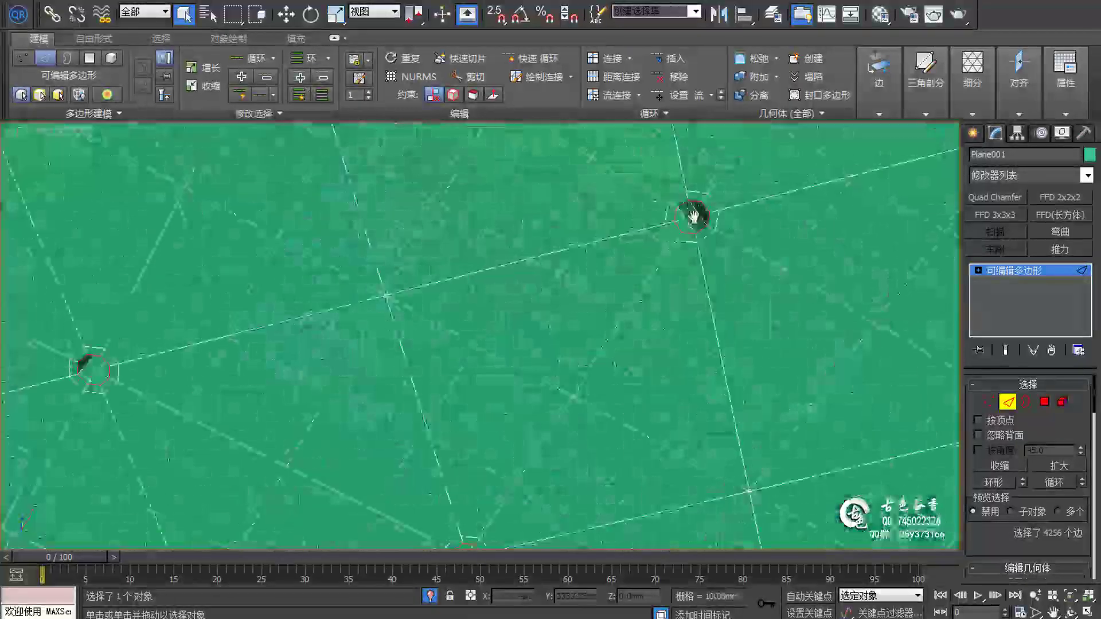
middle_drag(693, 217, 539, 312)
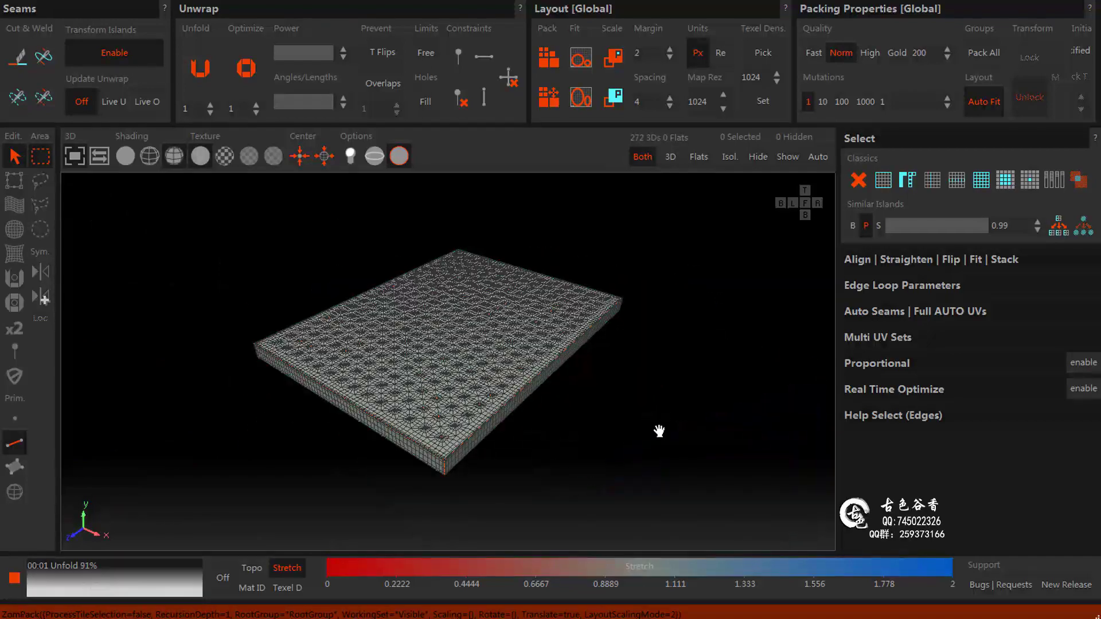
Switch RizomUV to the flat UV view to check the islands in Tile 1001
key(F2)
scroll(500, 318, down, 2)
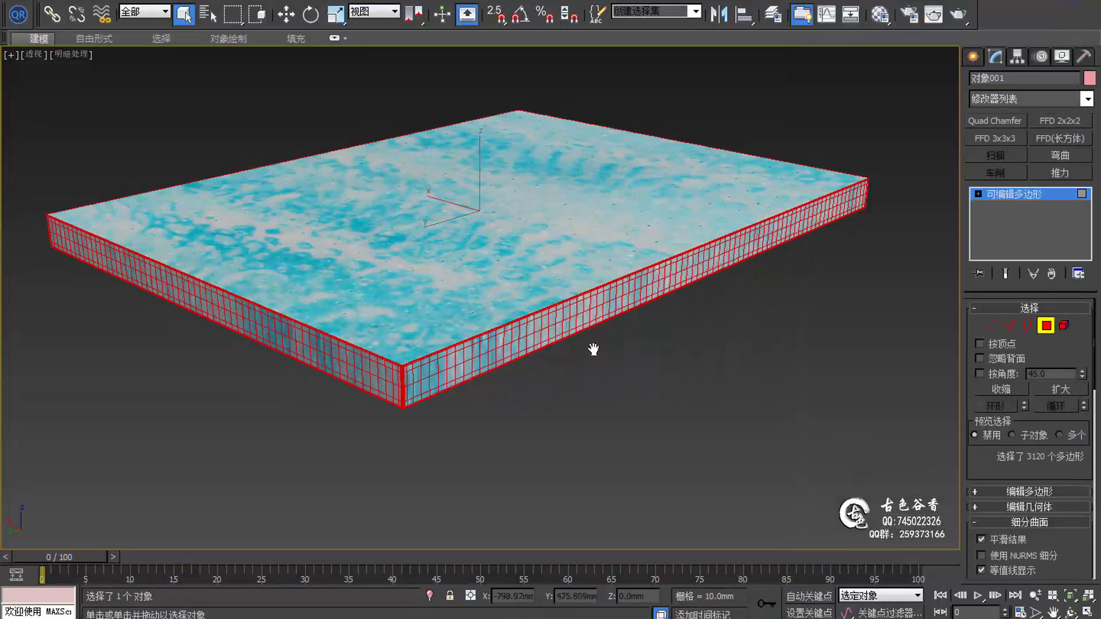
Zoom the viewport on the watercolor-textured slab
scroll(594, 347, up, 5)
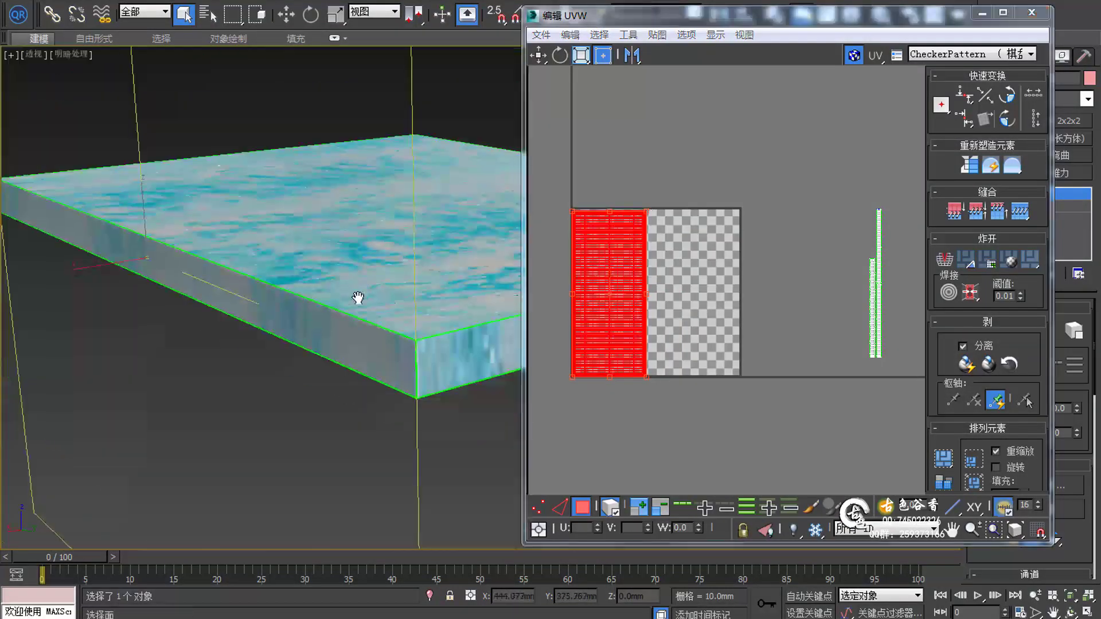
Load 边贴图.jpg as the UV editor background and frame the side-strip UVs over it
click(1030, 54)
click(951, 81)
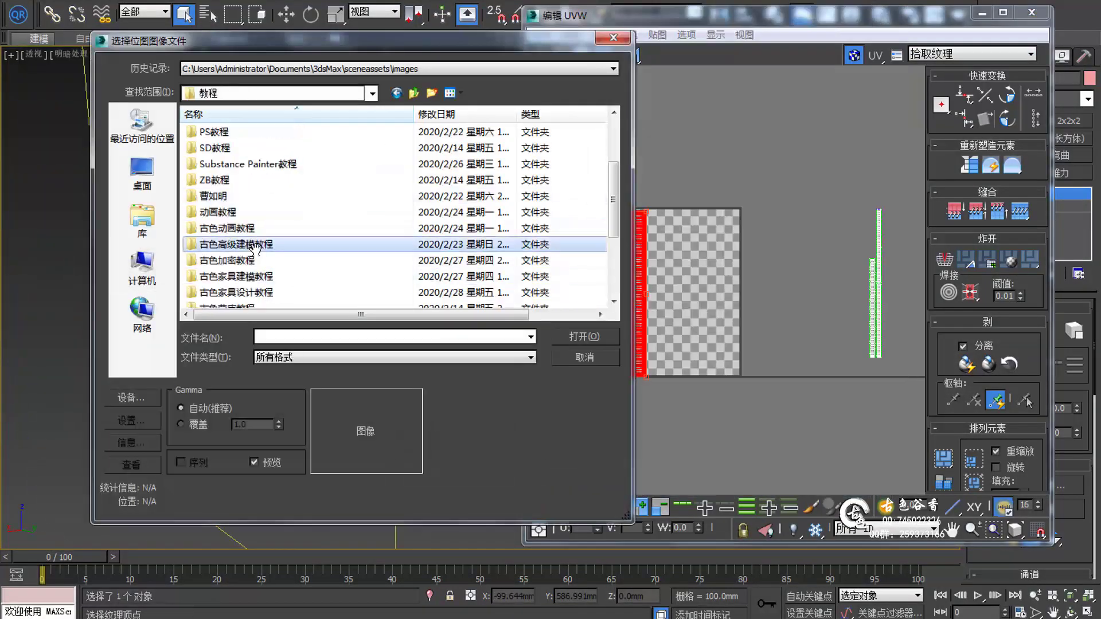
click(585, 337)
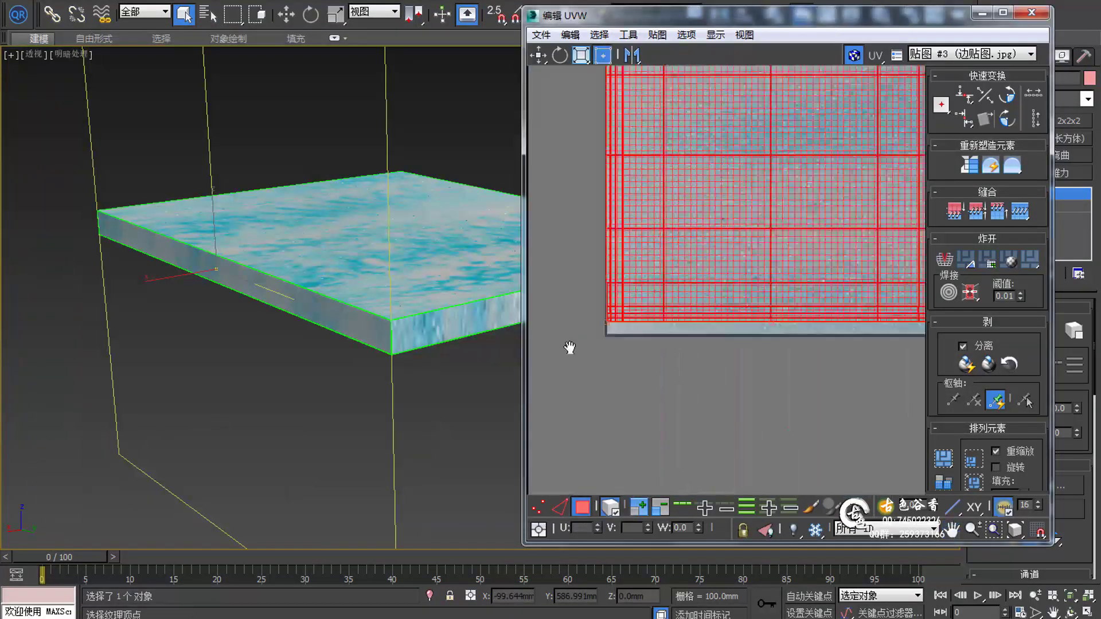
middle_drag(757, 221, 682, 161)
drag(618, 228, 610, 300)
scroll(669, 344, up, 3)
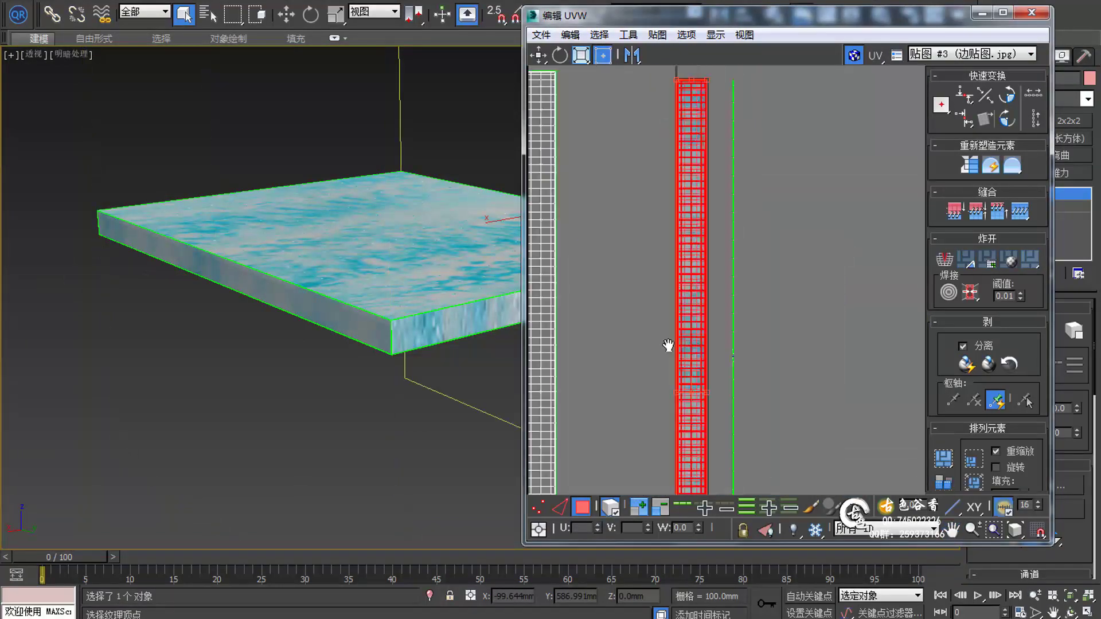
scroll(376, 278, up, 5)
middle_drag(690, 195, 647, 303)
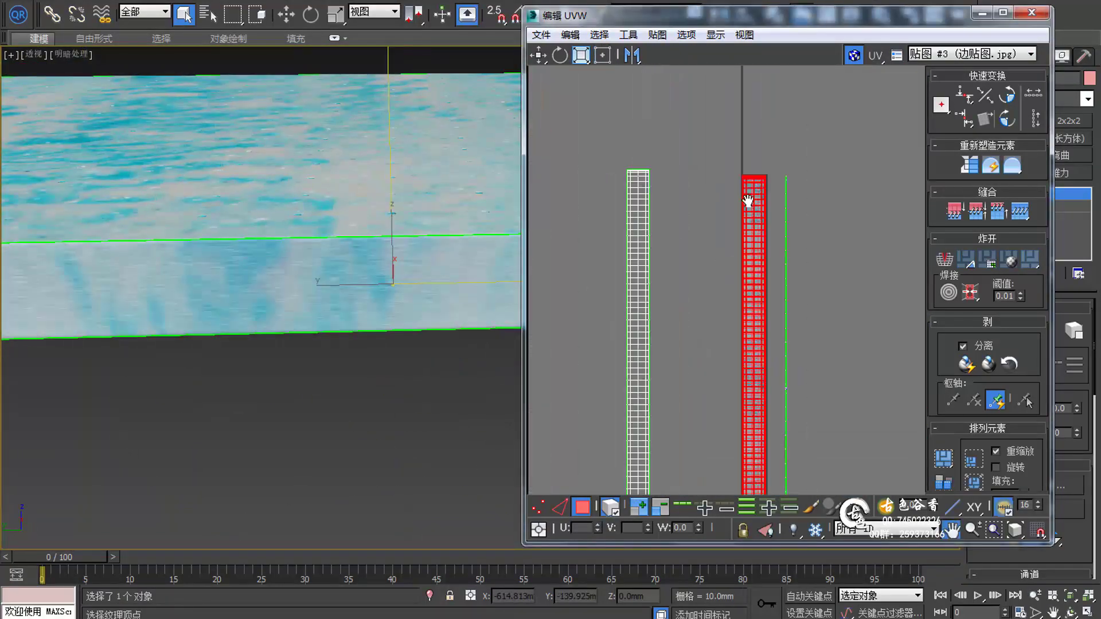
scroll(748, 200, up, 2)
scroll(769, 344, up, 3)
scroll(253, 344, down, 5)
scroll(696, 263, down, 3)
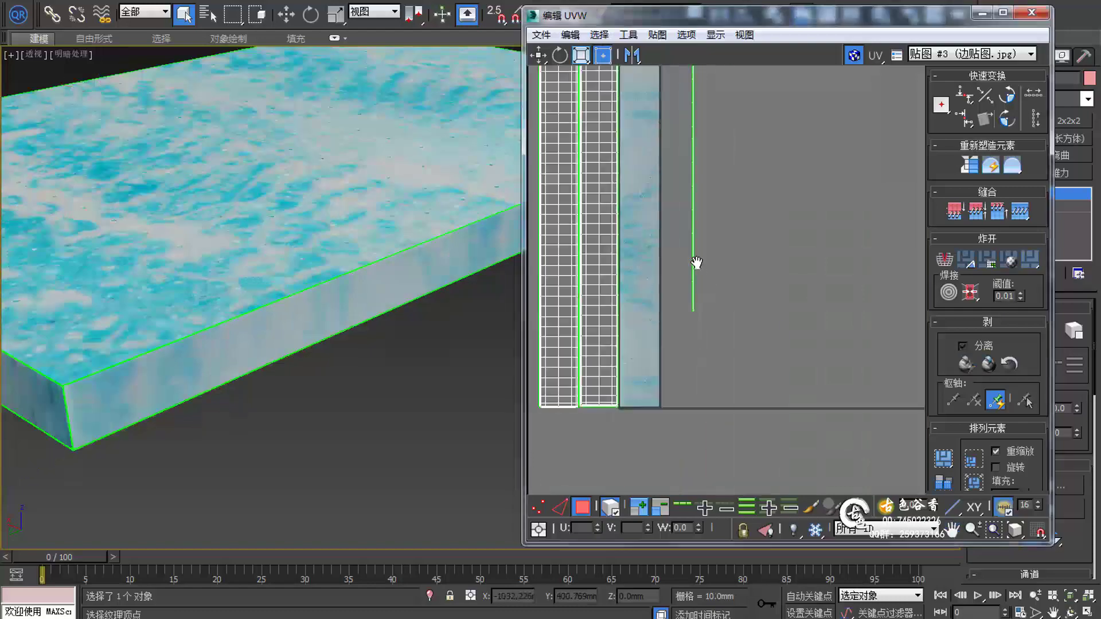
scroll(696, 263, up, 3)
scroll(836, 287, up, 2)
scroll(650, 308, down, 4)
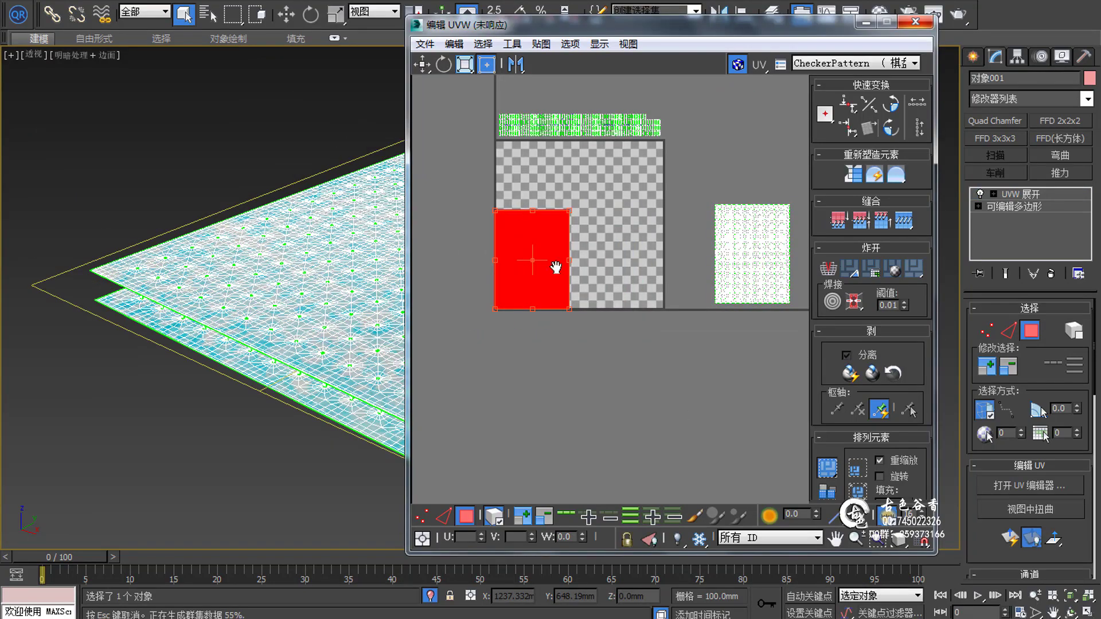
Show the blue Map #1 texture behind the UVs and select the top surface shell
click(854, 63)
click(814, 123)
double_click(745, 152)
click(820, 109)
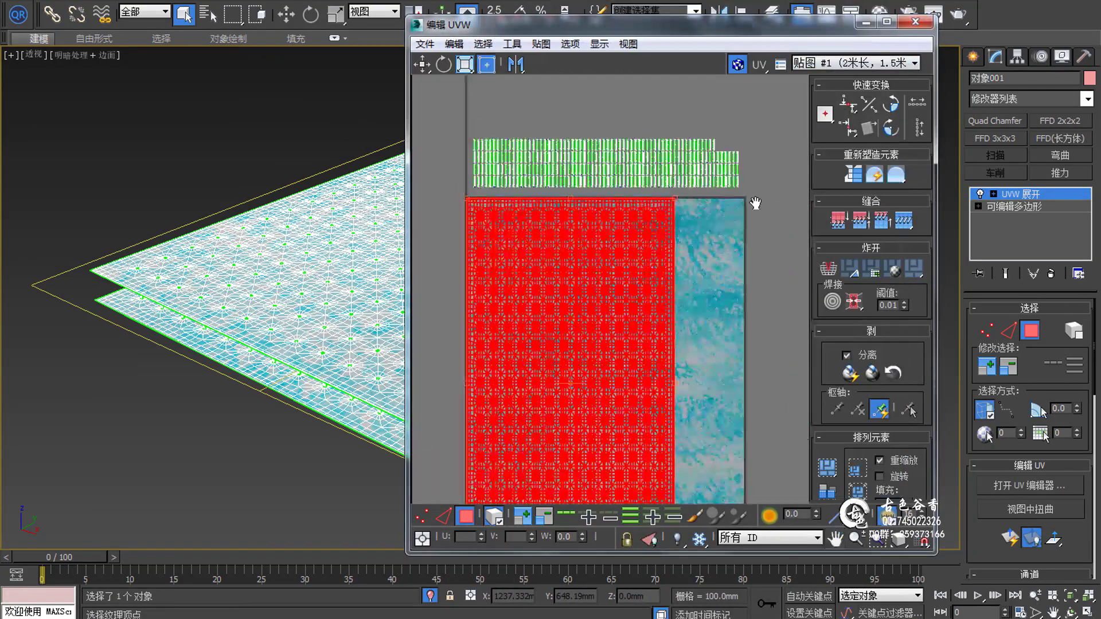
Pack the UV shells and close the Edit UVW window
scroll(755, 203, up, 3)
scroll(610, 325, down, 2)
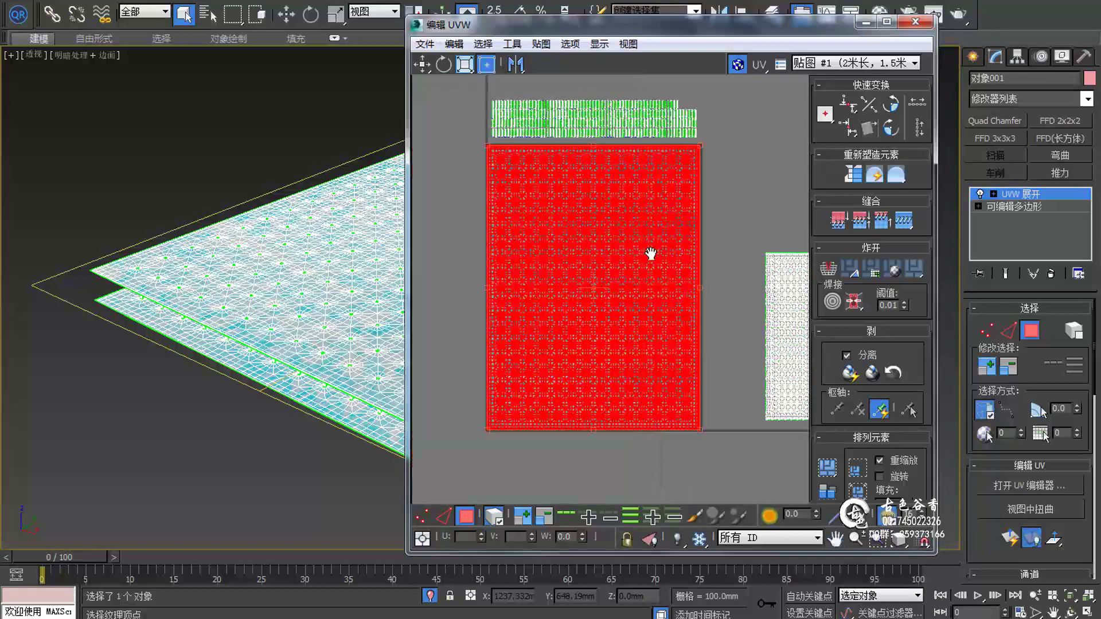
scroll(525, 180, up, 3)
scroll(646, 263, down, 2)
click(827, 468)
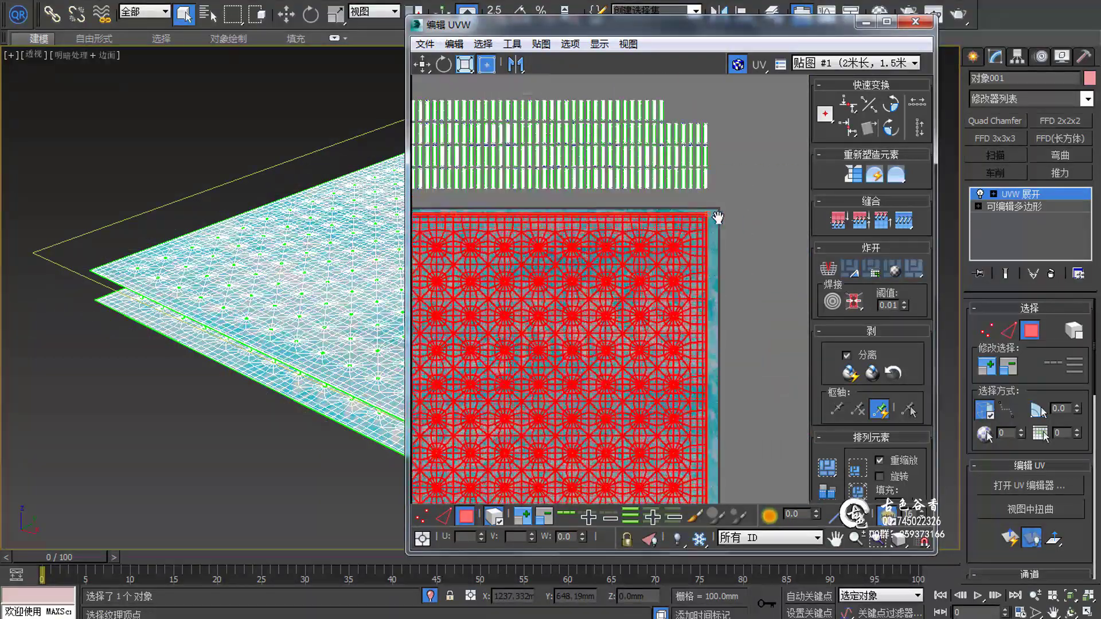
scroll(745, 275, down, 2)
click(915, 21)
Leave vertex sub-object mode and return to object-level plain selection mode
scroll(560, 283, down, 3)
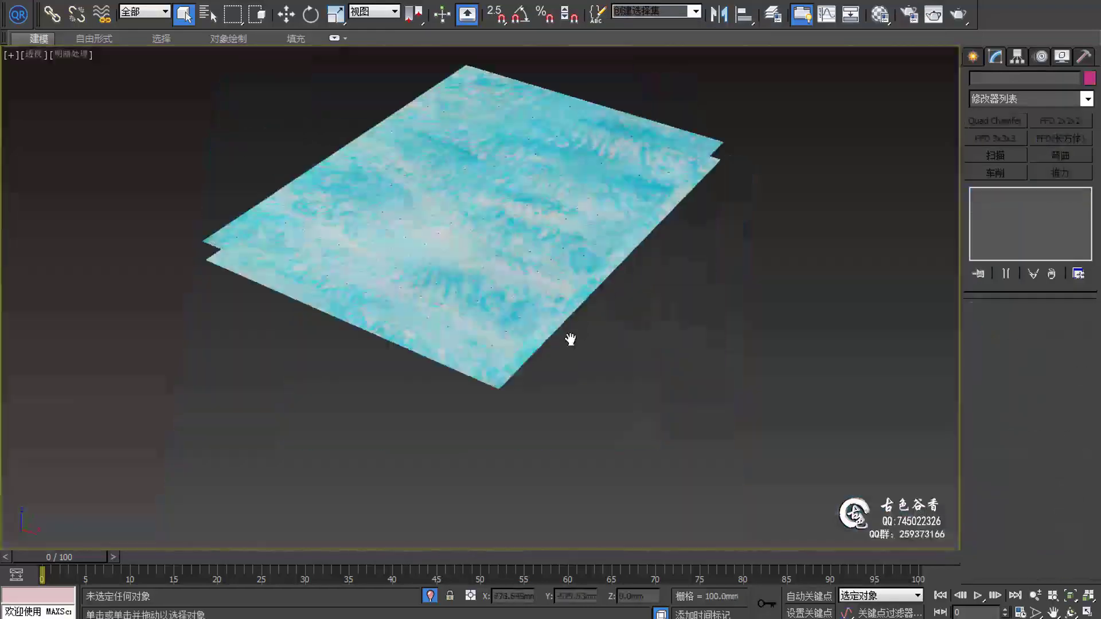
scroll(570, 342, up, 8)
middle_drag(570, 341, 610, 300)
key(1)
scroll(1061, 468, down, 5)
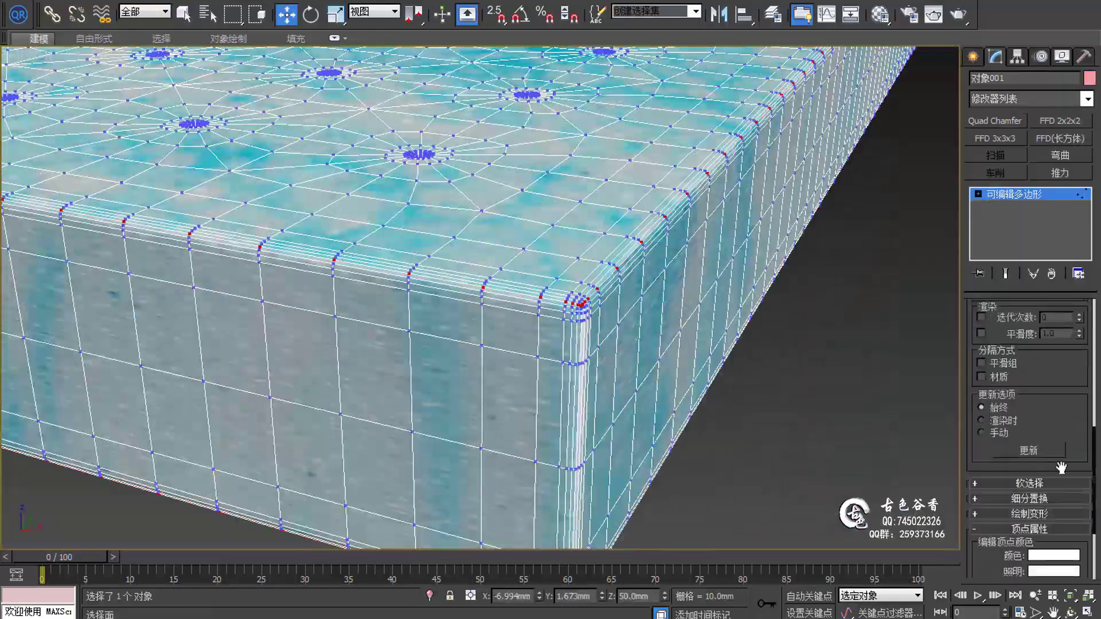
key(1)
scroll(748, 327, down, 6)
scroll(578, 300, down, 3)
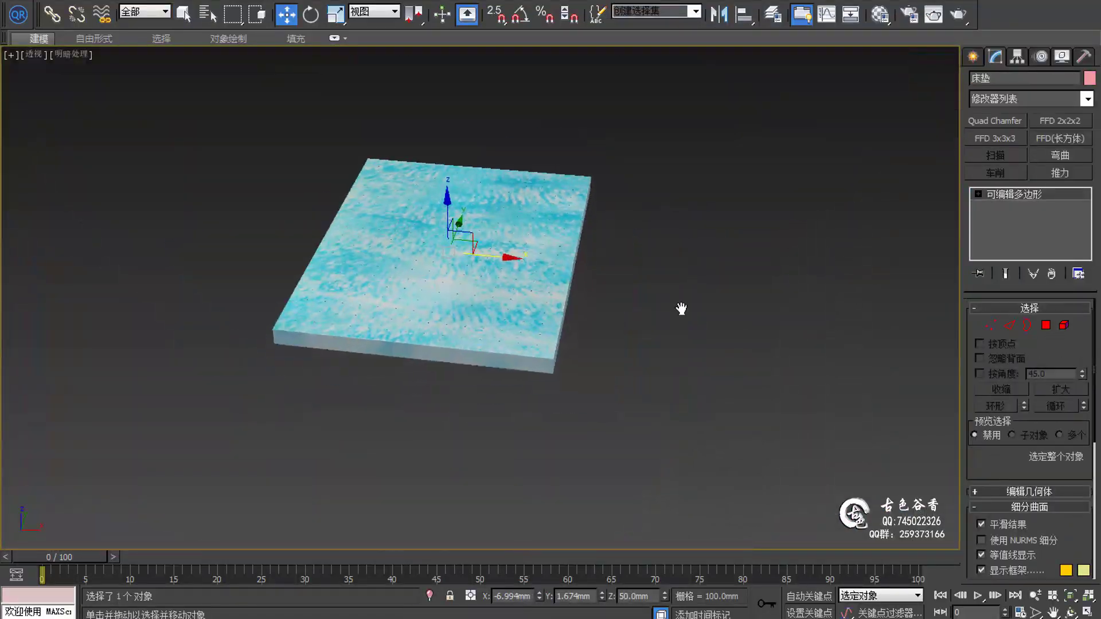
click(681, 308)
key(q)
scroll(467, 319, up, 4)
Export the slab as an FBX file, accepting the default FBX export options
click(18, 14)
click(35, 238)
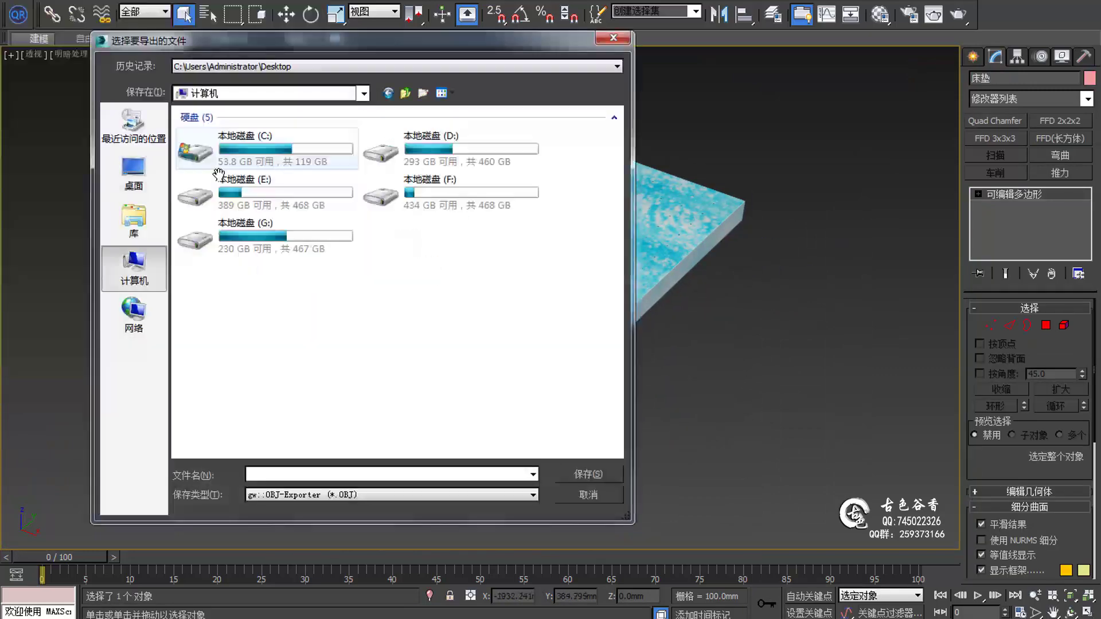
click(342, 495)
key(Return)
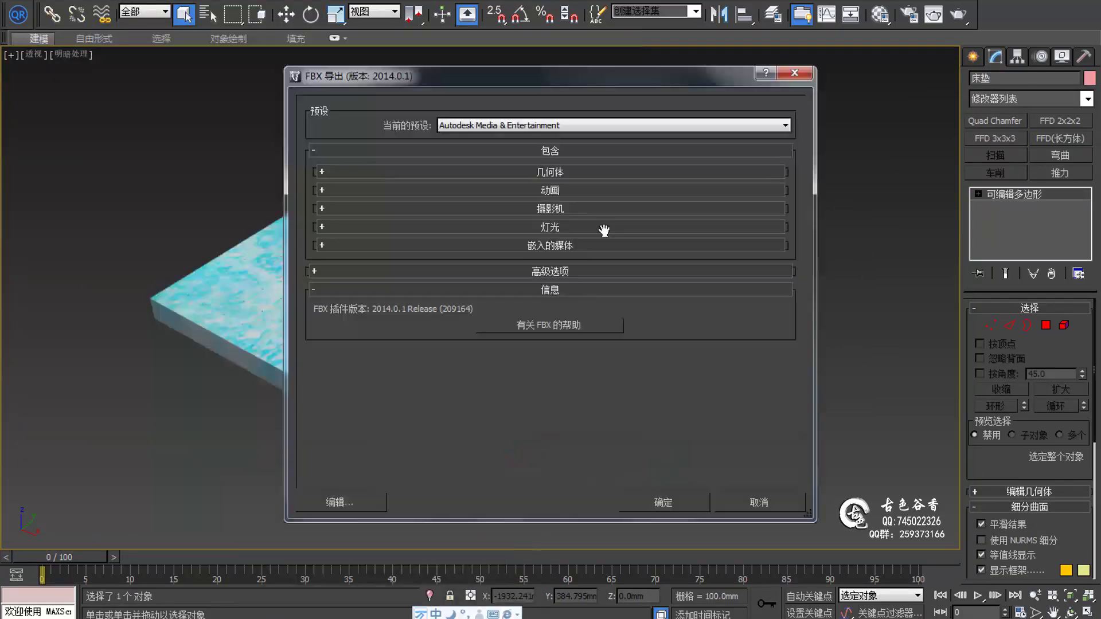
key(Return)
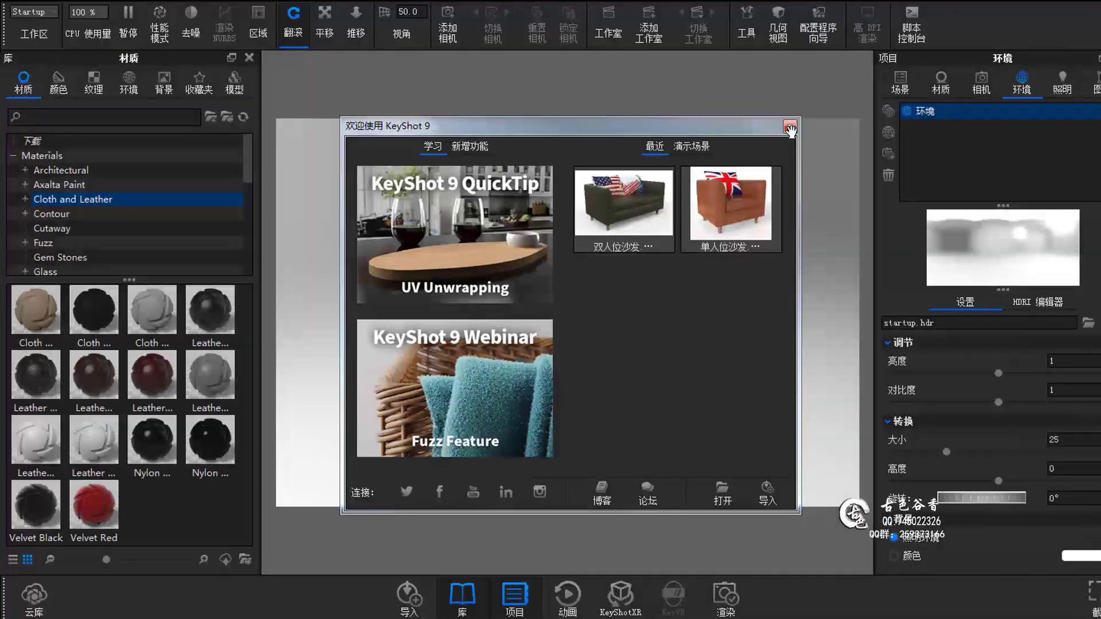
Import the 床垫 FBX model from drive G into KeyShot and fit it in view
click(789, 130)
key(ctrl+i)
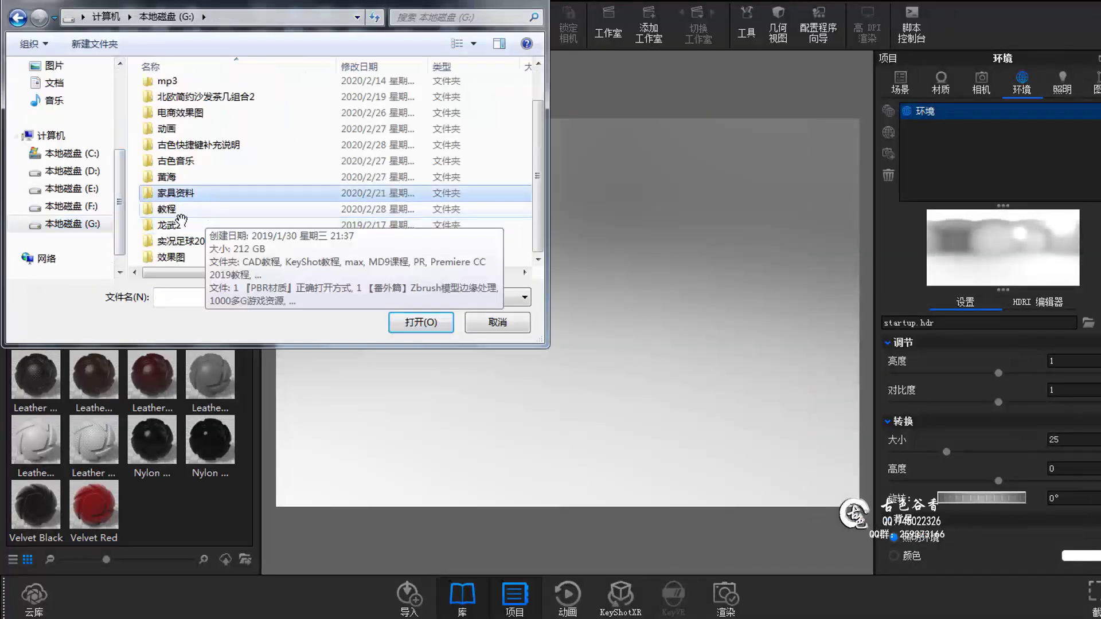
double_click(230, 204)
double_click(417, 109)
double_click(195, 133)
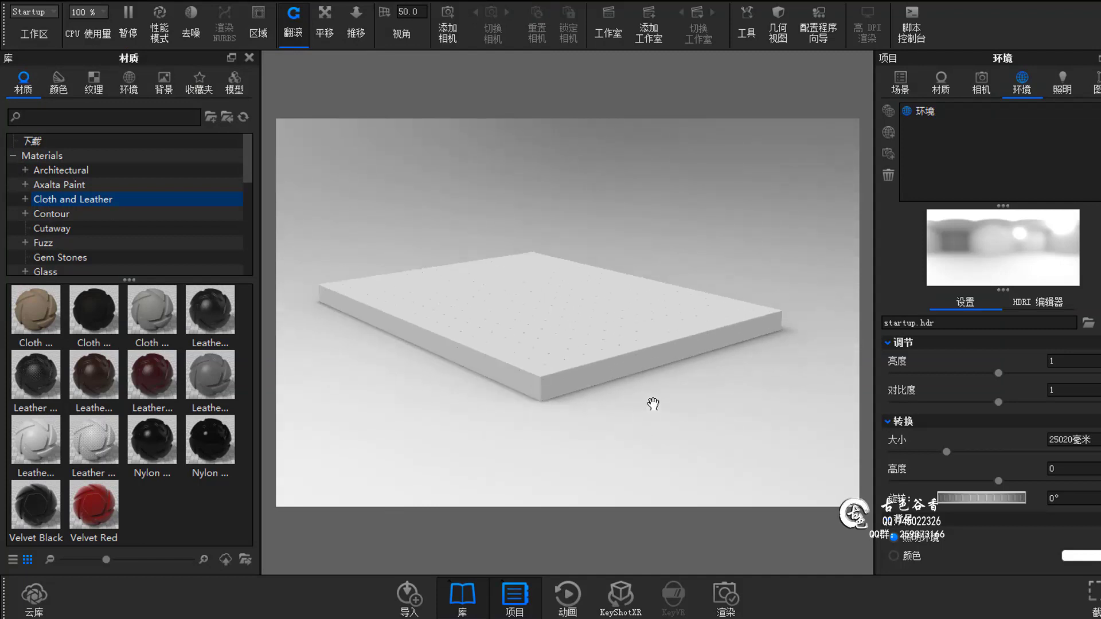
right_click(658, 414)
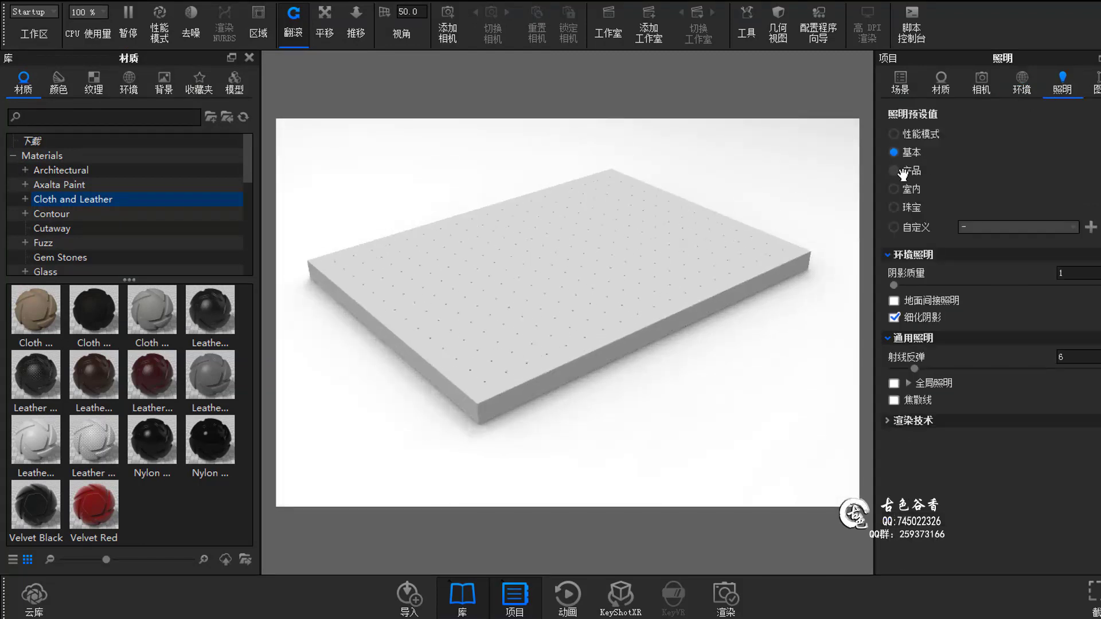
Light the scene with Aversis_Industrial-kitchen_3k and set a plain white Color background
key(Up)
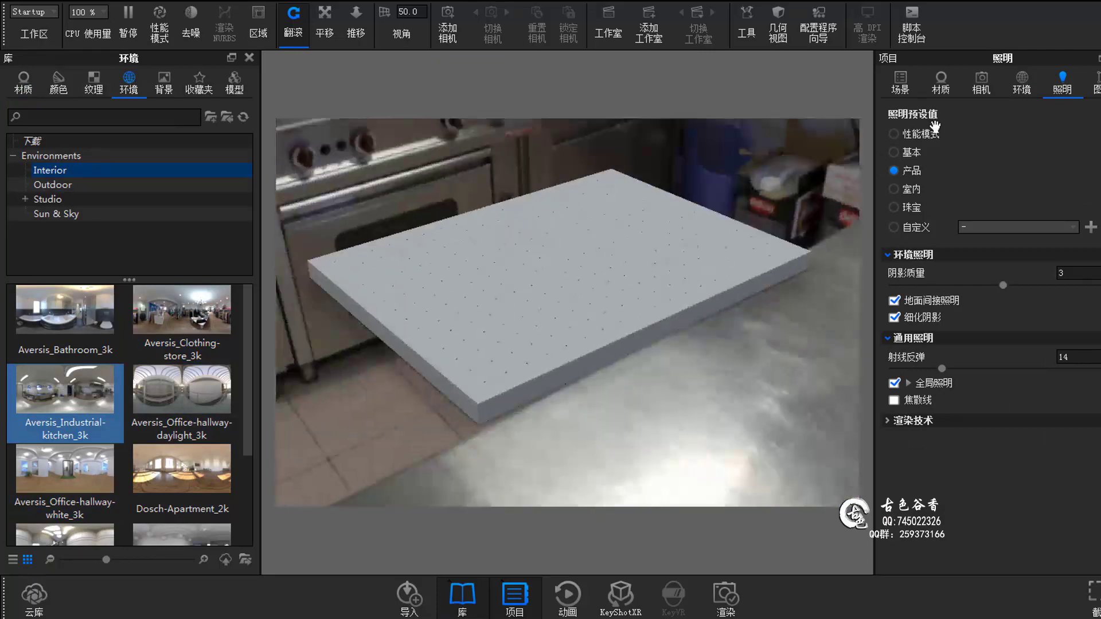
click(1022, 83)
click(894, 515)
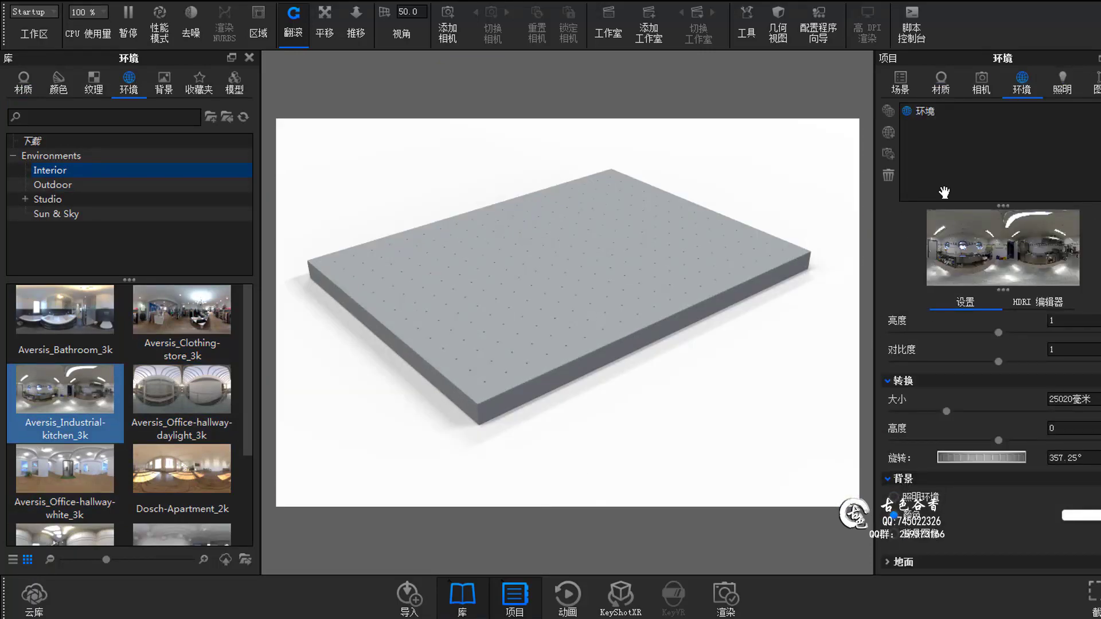
Make 床垫01 an Advanced (高级) material with 2米长，1.5米宽.jpg as its diffuse texture
click(941, 83)
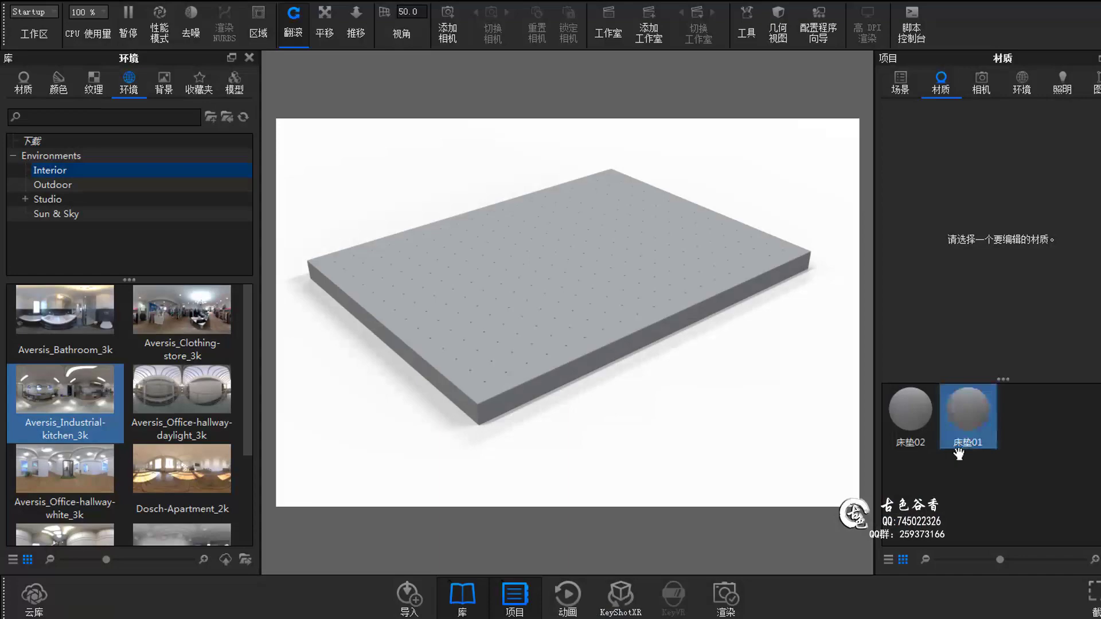
click(971, 419)
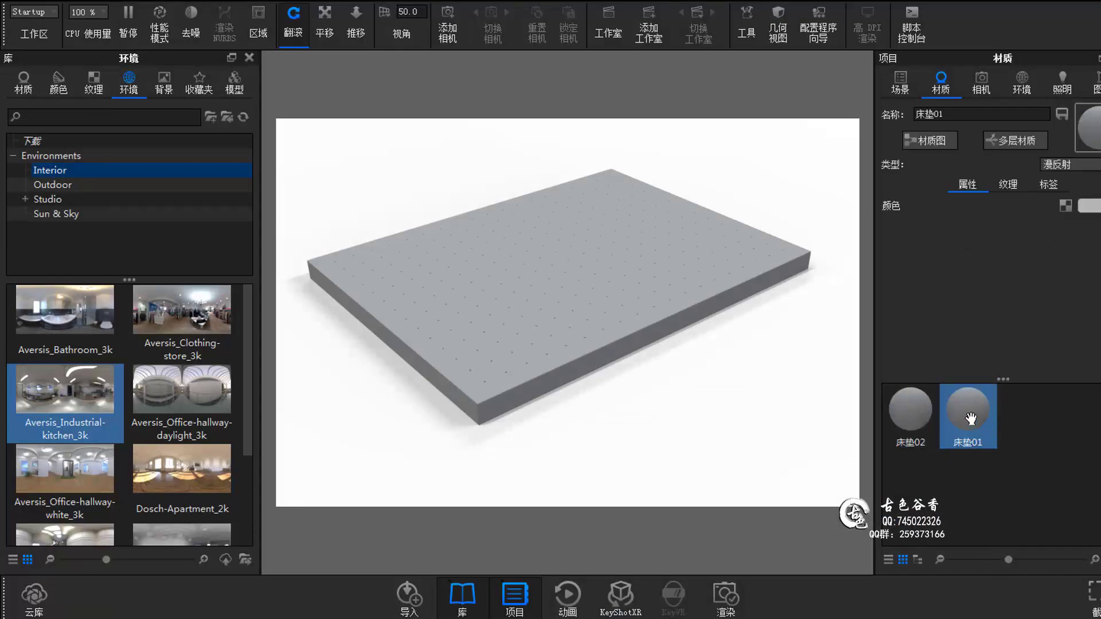
click(1055, 165)
click(977, 185)
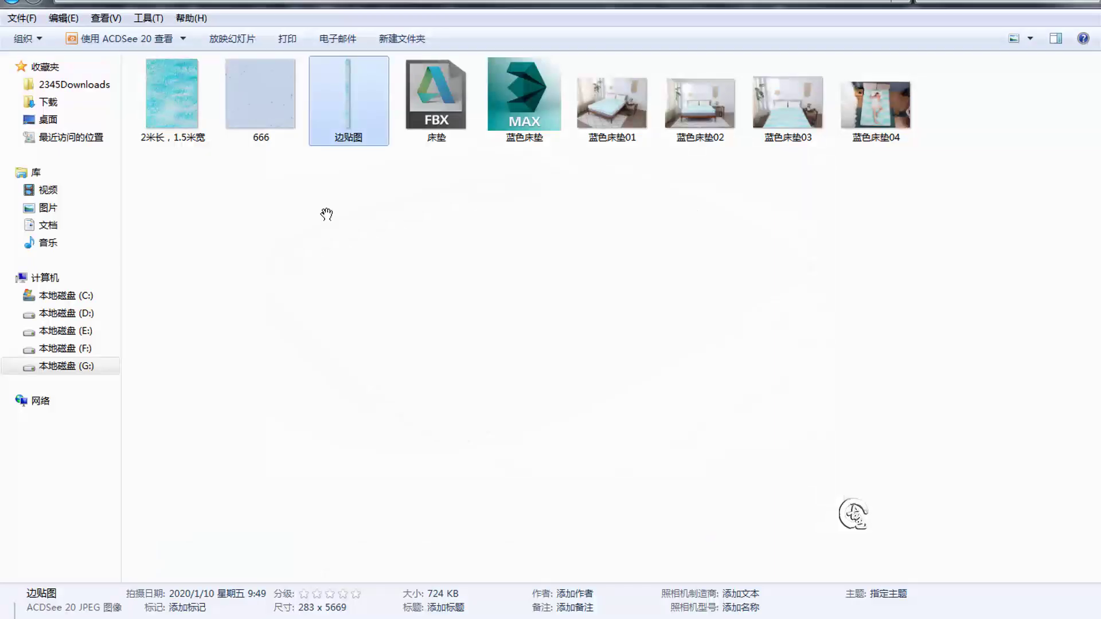
drag(346, 98, 887, 254)
Add a 噪点(碎形) fractal noise texture to 床垫01's bump slot
click(991, 224)
click(1035, 275)
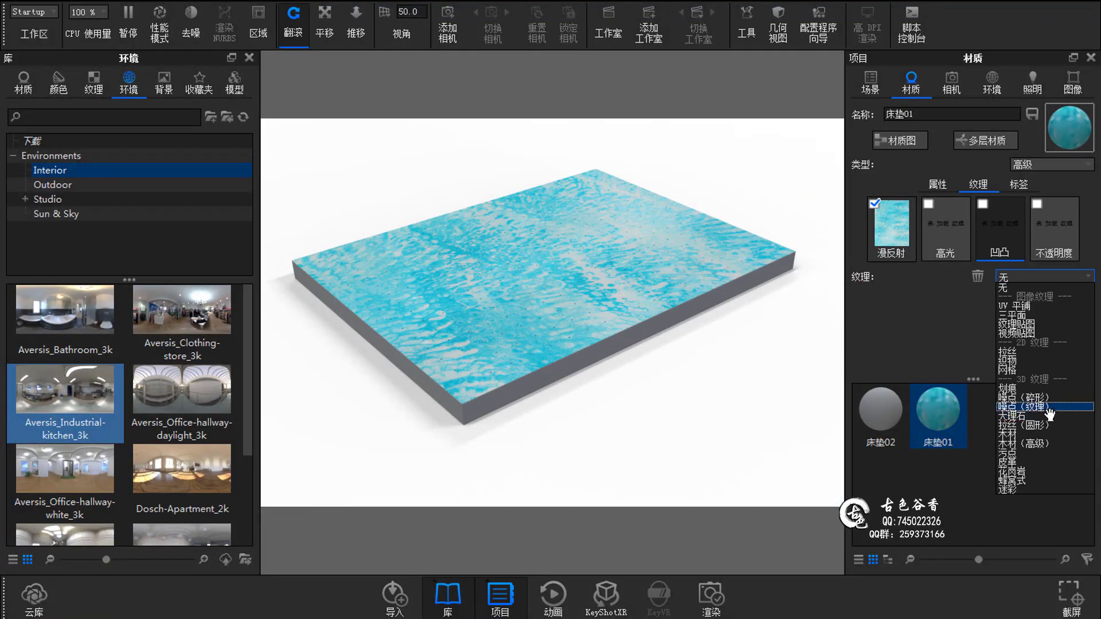
click(1032, 407)
scroll(679, 359, up, 5)
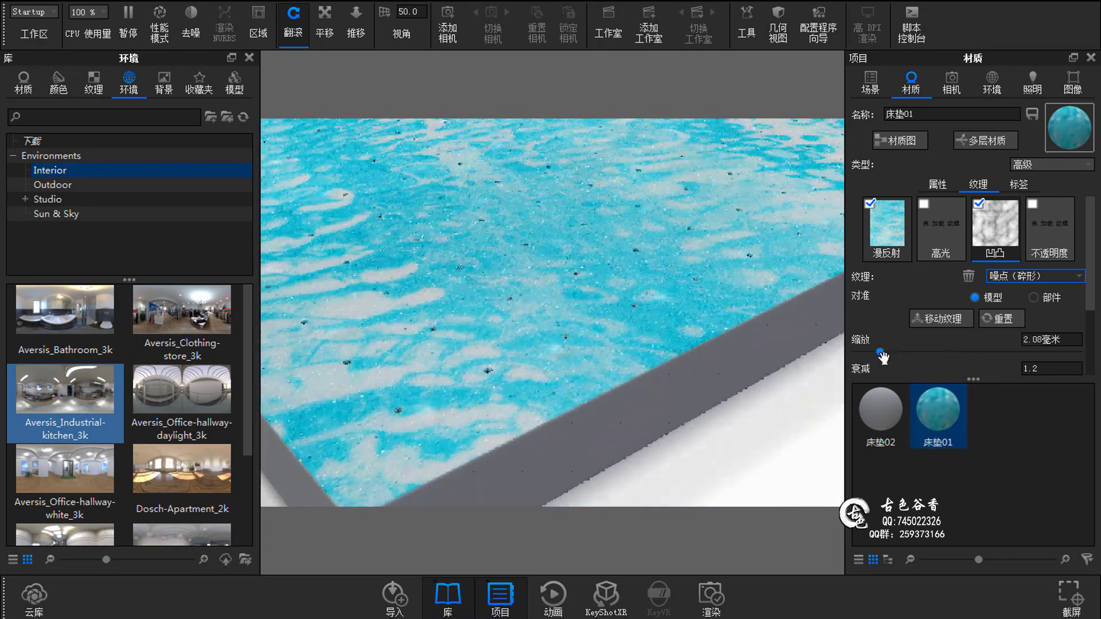
scroll(663, 351, up, 2)
click(887, 226)
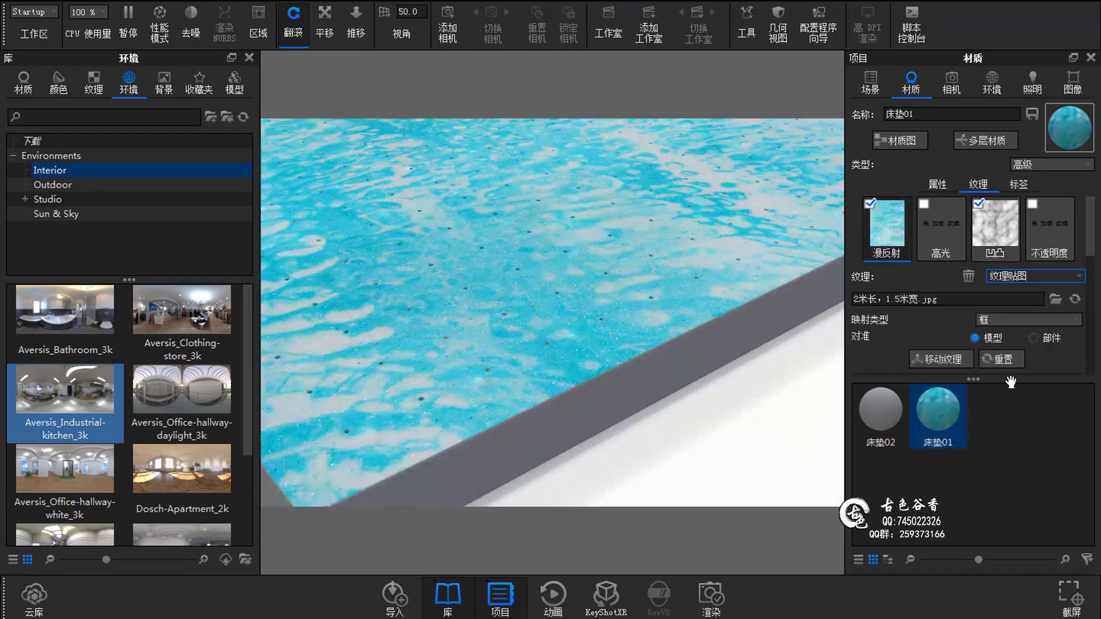
scroll(665, 395, up, 2)
scroll(665, 396, down, 4)
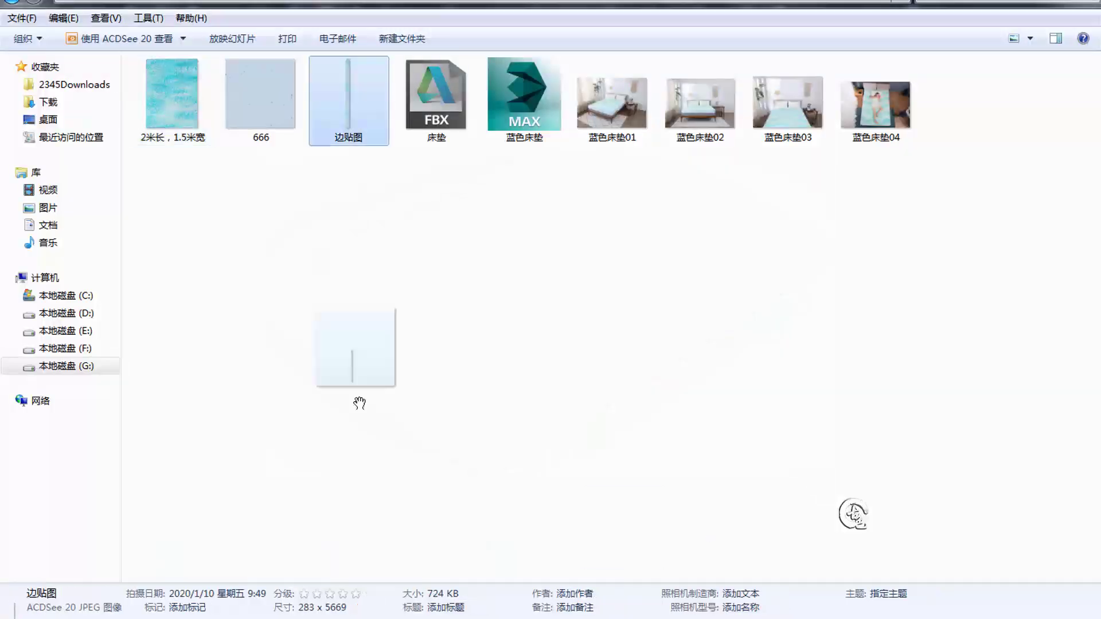
Give 床垫02 the 边贴图.jpg diffuse texture with UV mapping
drag(359, 403, 887, 229)
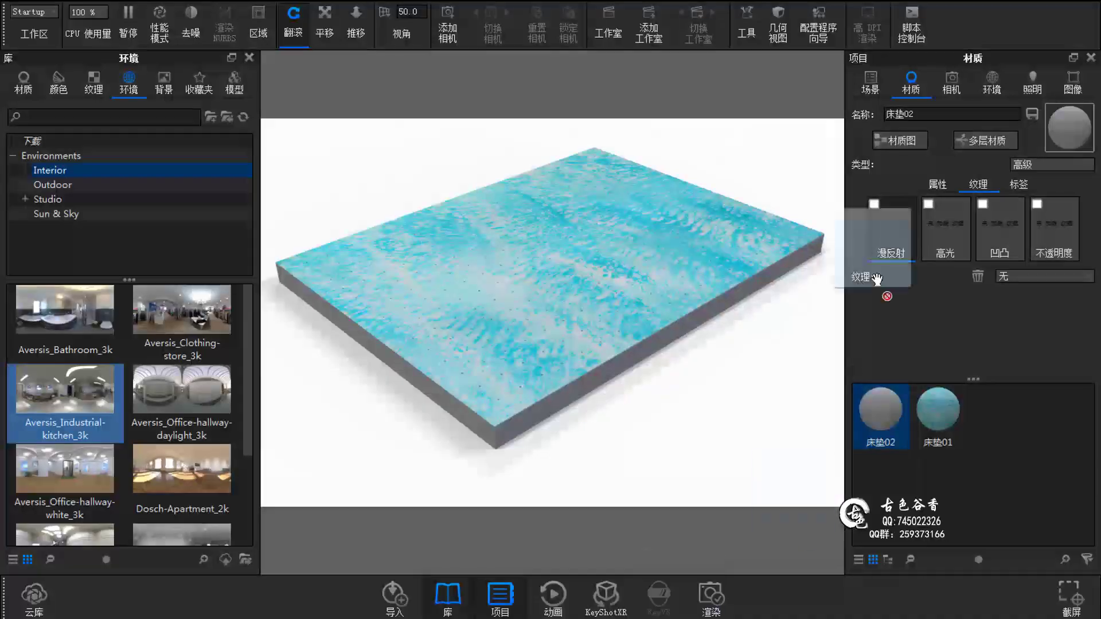
click(1027, 320)
click(1032, 367)
scroll(659, 347, up, 5)
scroll(580, 382, down, 5)
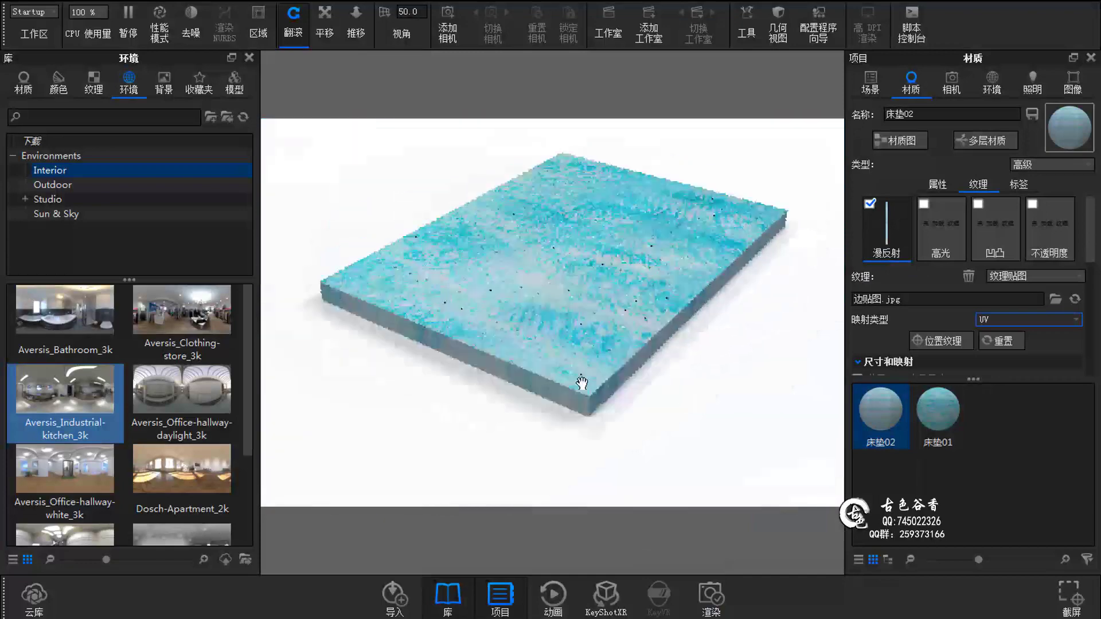
drag(580, 381, 677, 319)
Add a 噪点(碎形) fractal noise bump at 0.3 mm scale to 床垫02
click(995, 230)
click(1035, 275)
click(1026, 399)
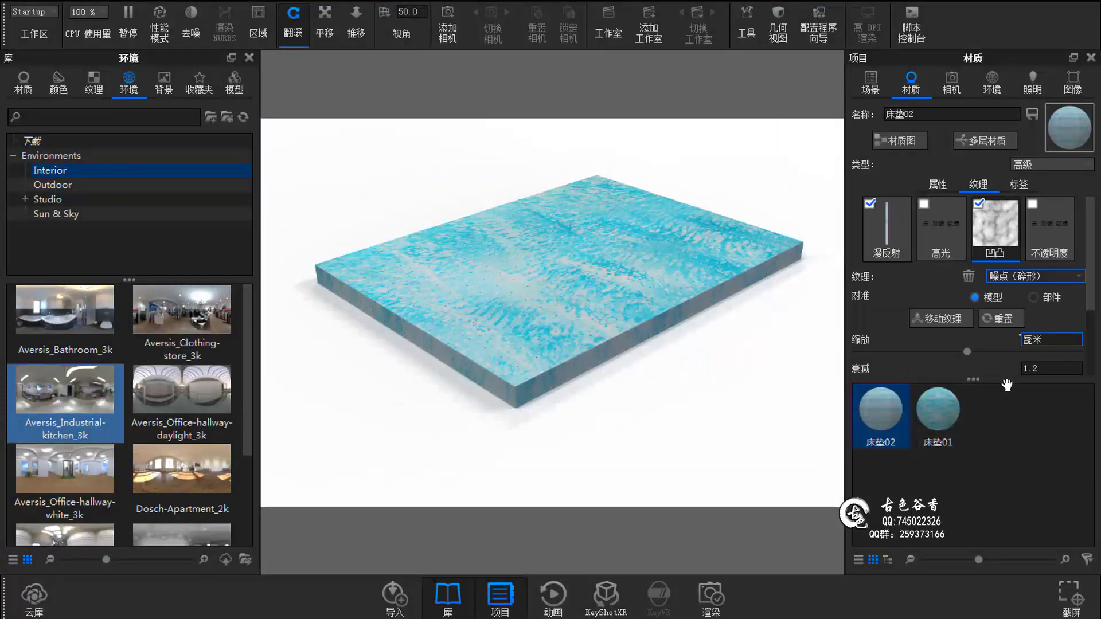
scroll(585, 377, up, 5)
scroll(555, 369, down, 5)
drag(594, 423, 614, 393)
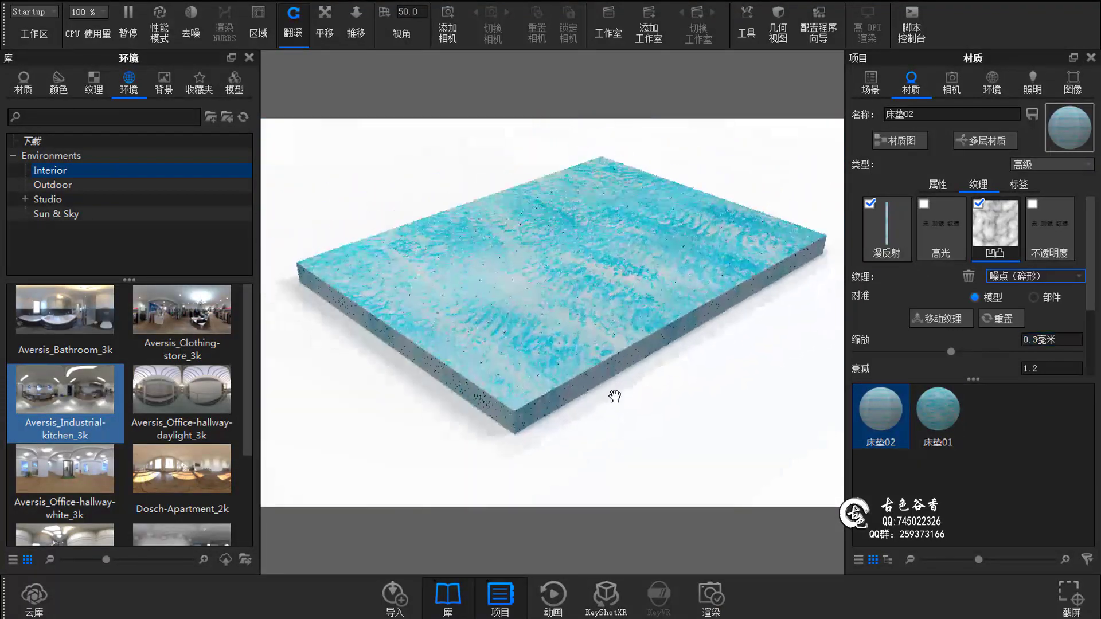
Save the scene unpackaged as 蓝色床垫.bip
key(ctrl+s)
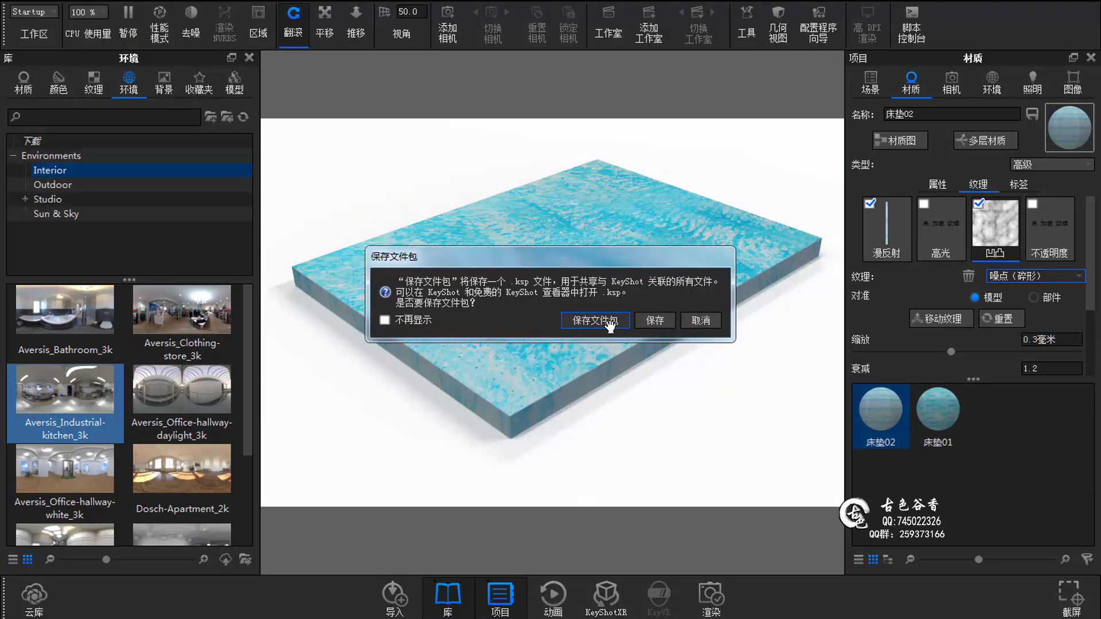
click(610, 325)
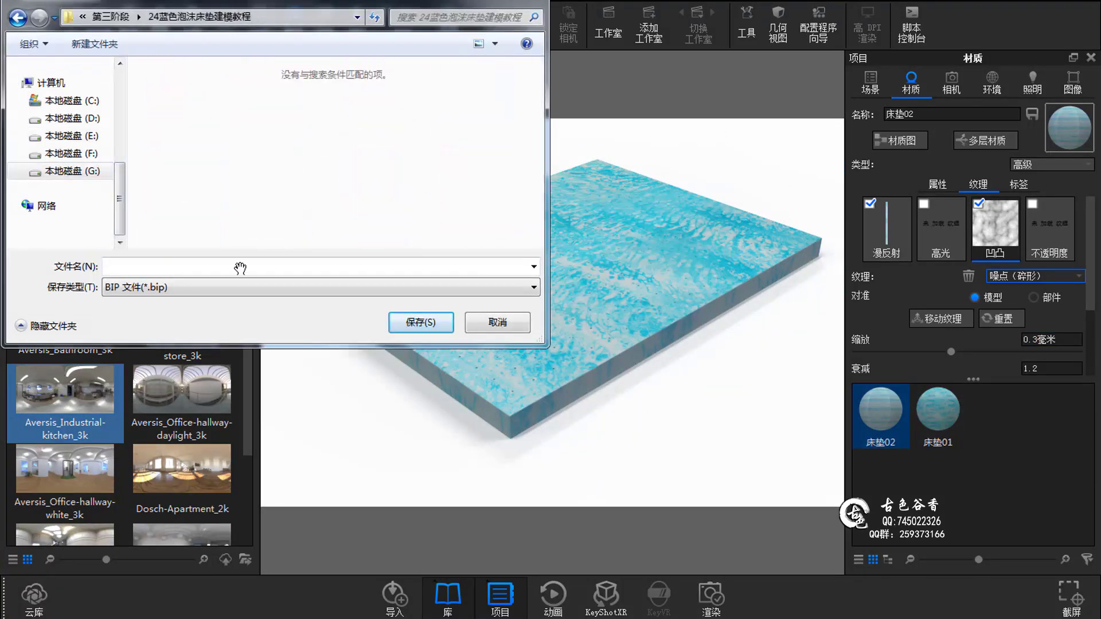
click(240, 268)
click(497, 322)
click(992, 84)
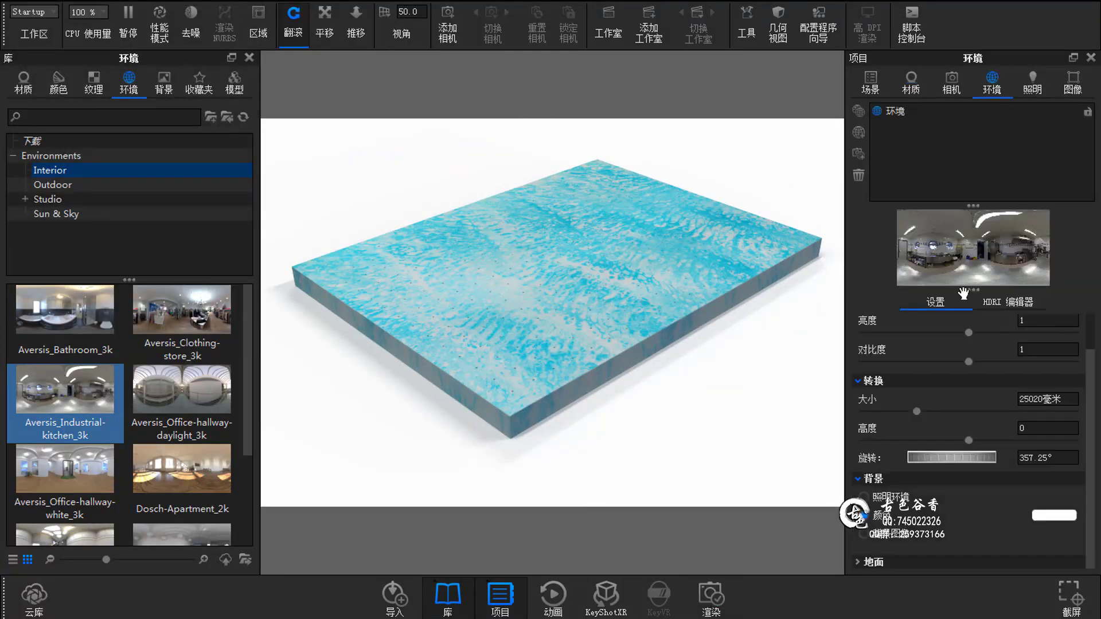
Set KeyShot's render output folder to the mattress tutorial folder
click(711, 596)
click(777, 163)
double_click(290, 319)
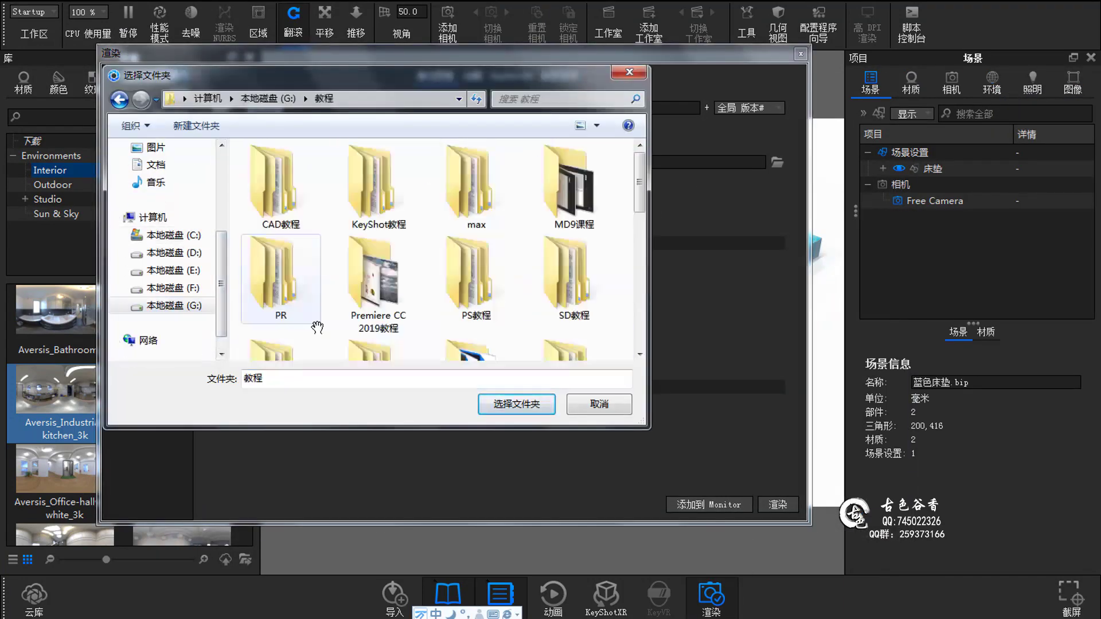
double_click(484, 268)
click(270, 184)
click(513, 403)
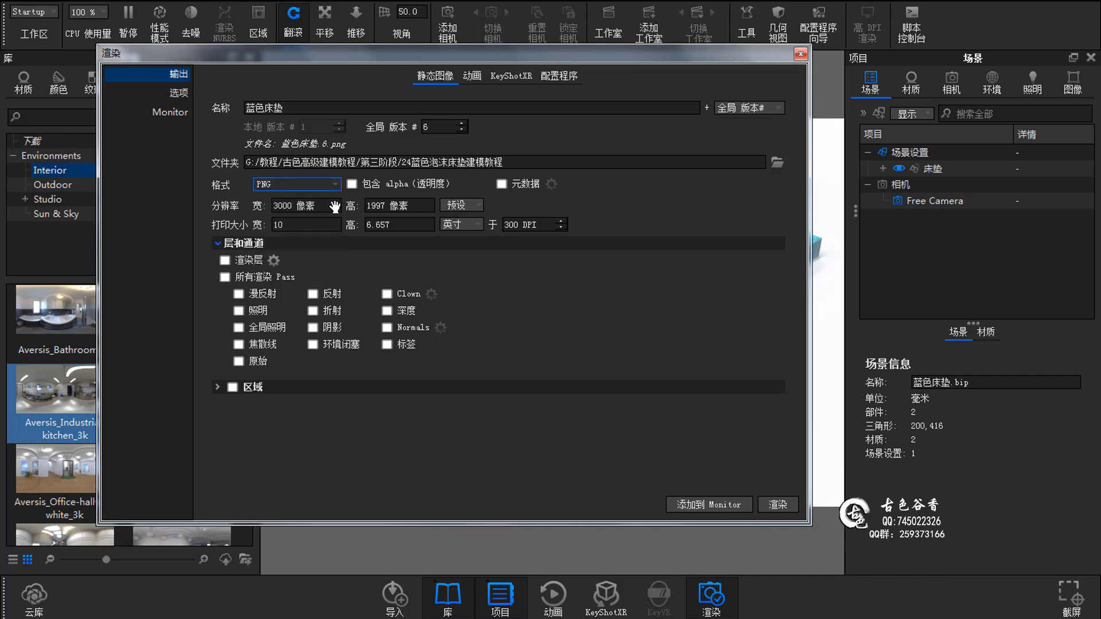
click(461, 204)
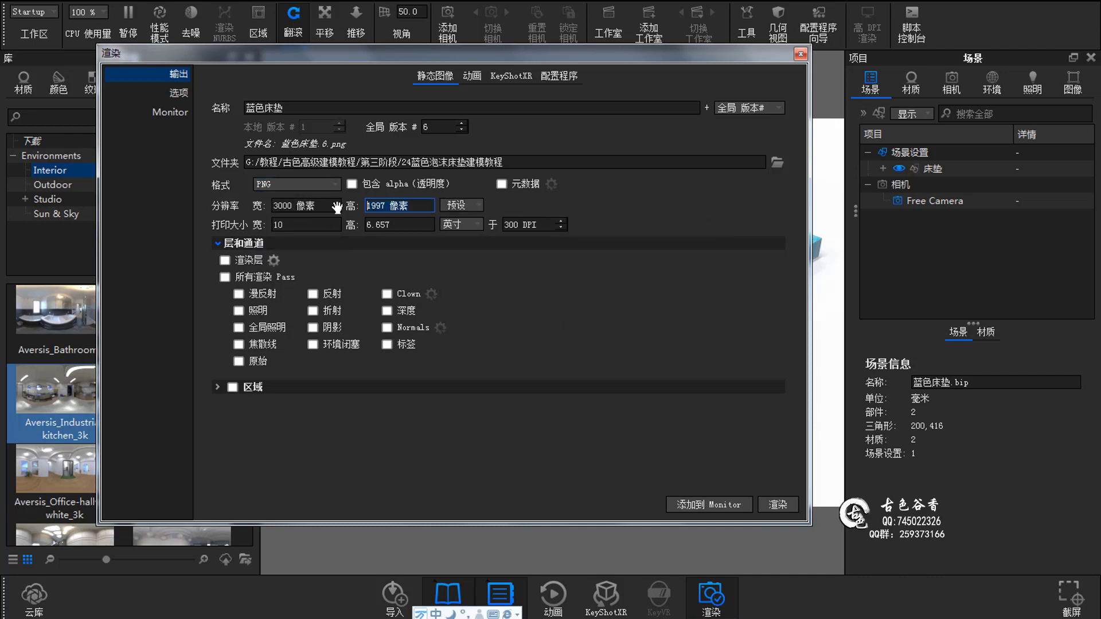
Enable the Clown pass and render 蓝色床垫.6 at 3000 × 1997, then close the render window
click(387, 294)
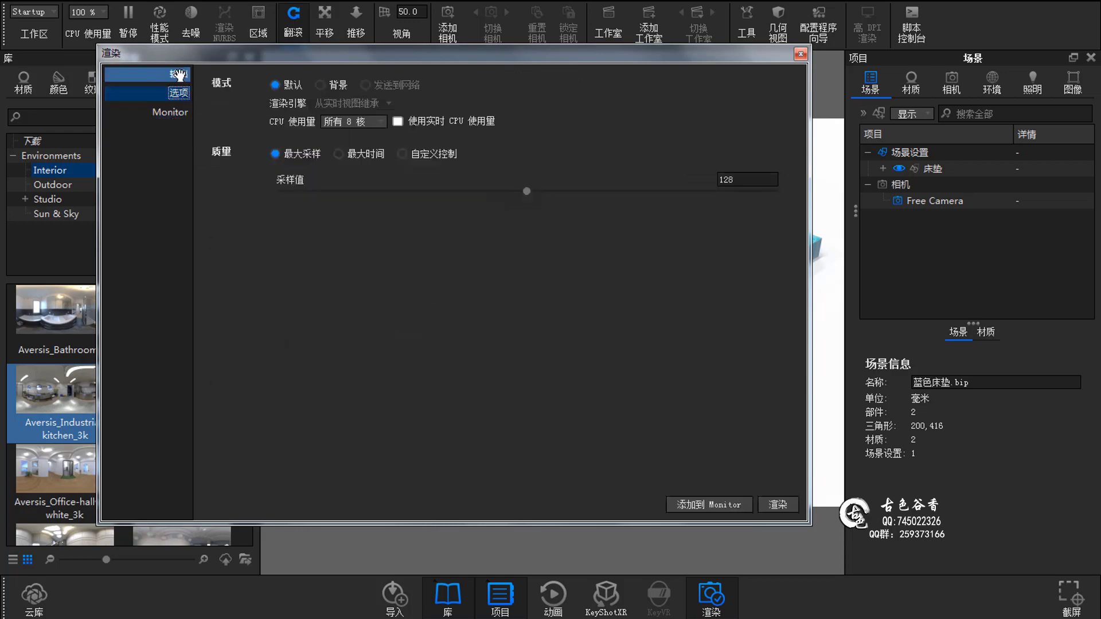
click(179, 73)
click(777, 505)
scroll(540, 255, down, 5)
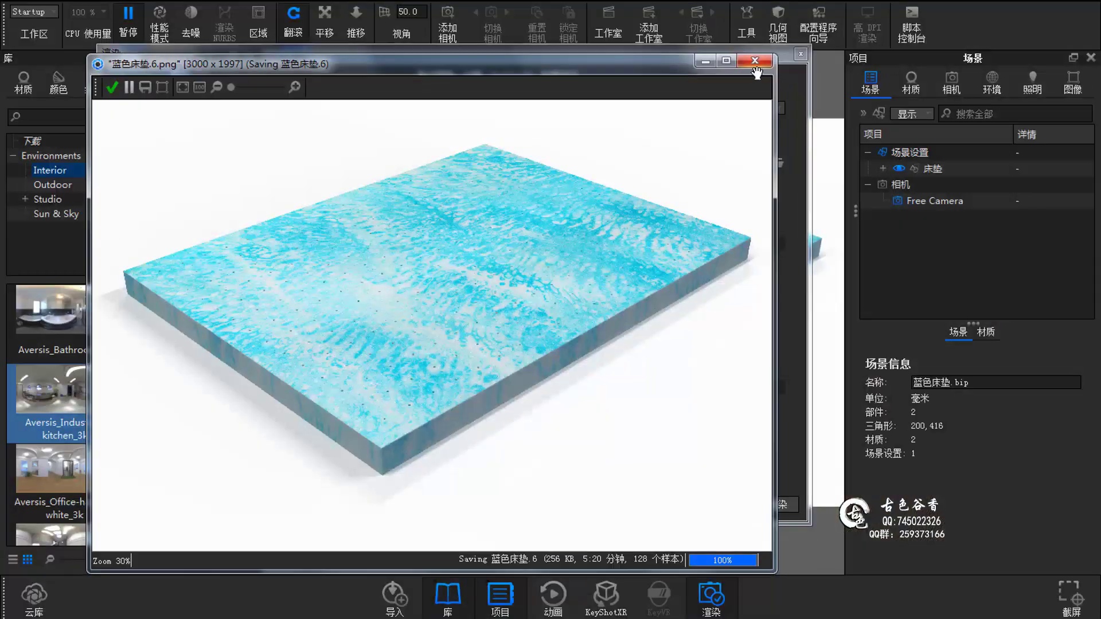
click(755, 61)
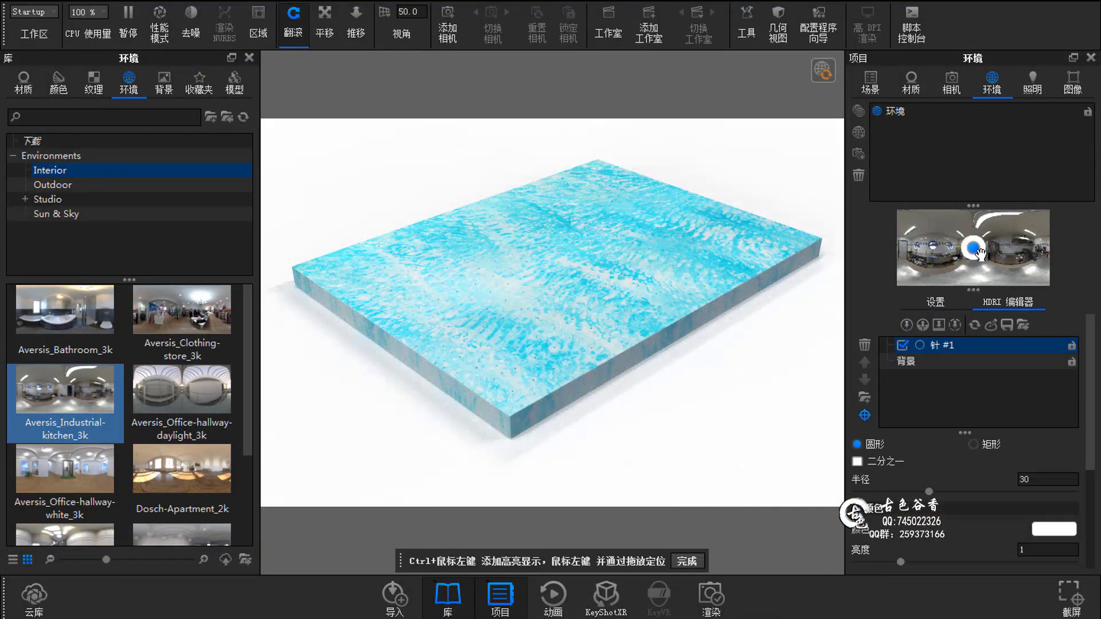
Move HDRI pin #1 to shift the slab's reflection and widen it to radius 68.67
drag(979, 253, 946, 262)
drag(929, 491, 948, 492)
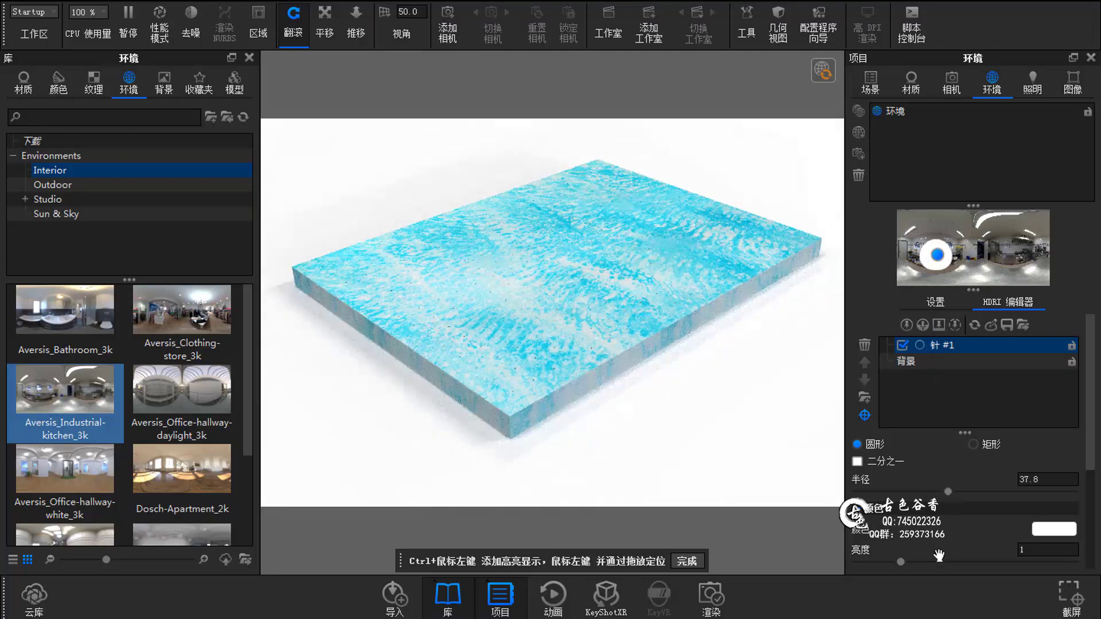
scroll(948, 492, down, 2)
scroll(1002, 488, down, 1)
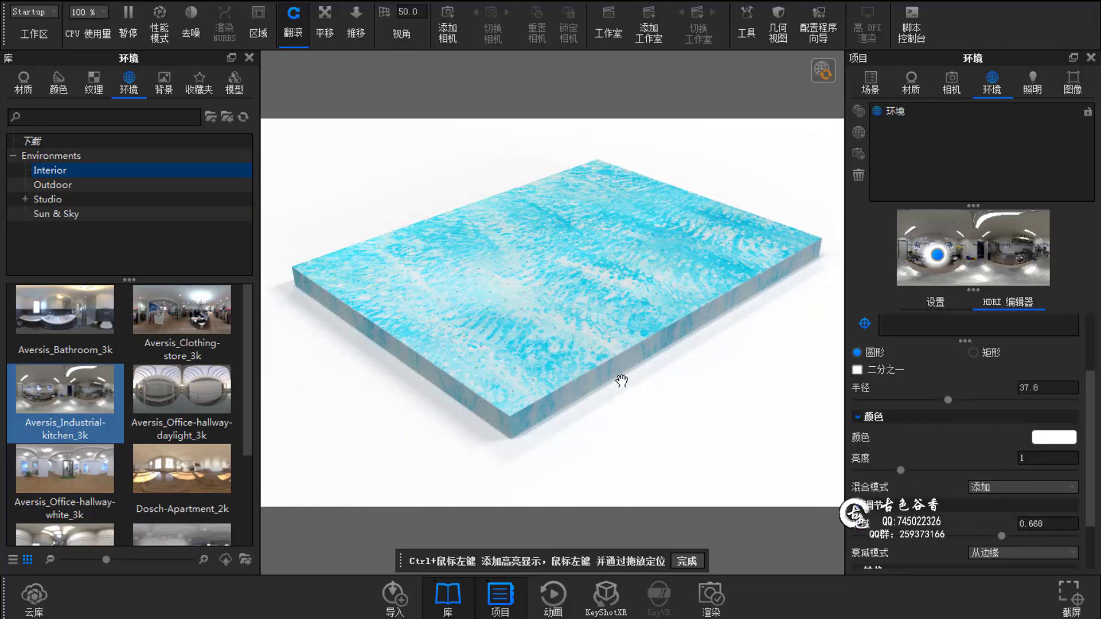
drag(868, 400, 1022, 399)
Add a second HDRI highlight pin and start rendering 蓝色床垫.7.png
ctrl+click(1003, 249)
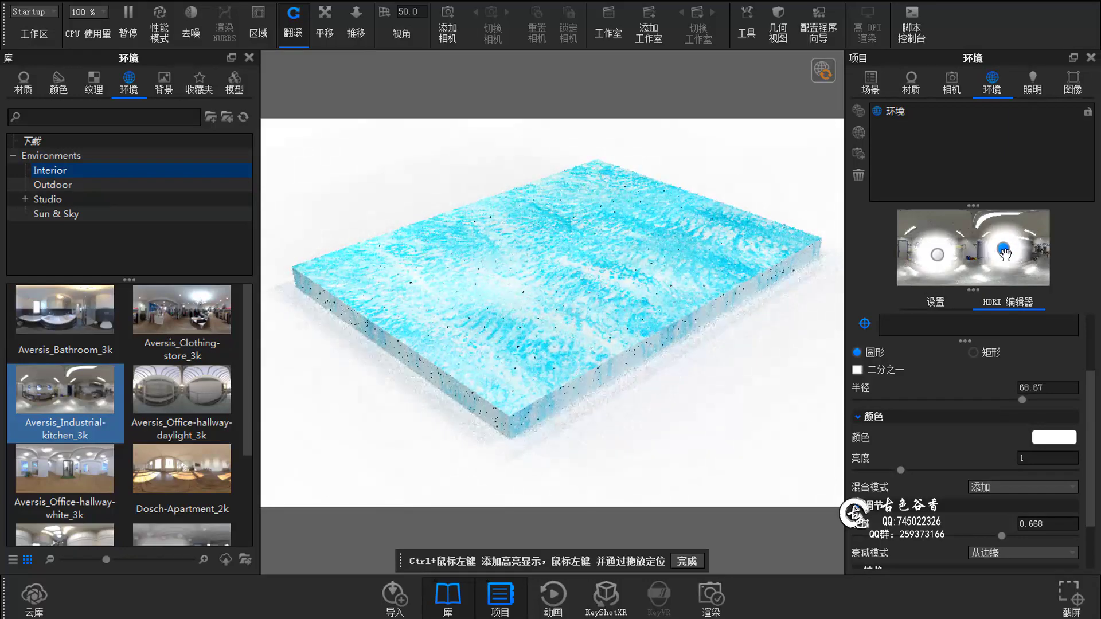
key(Delete)
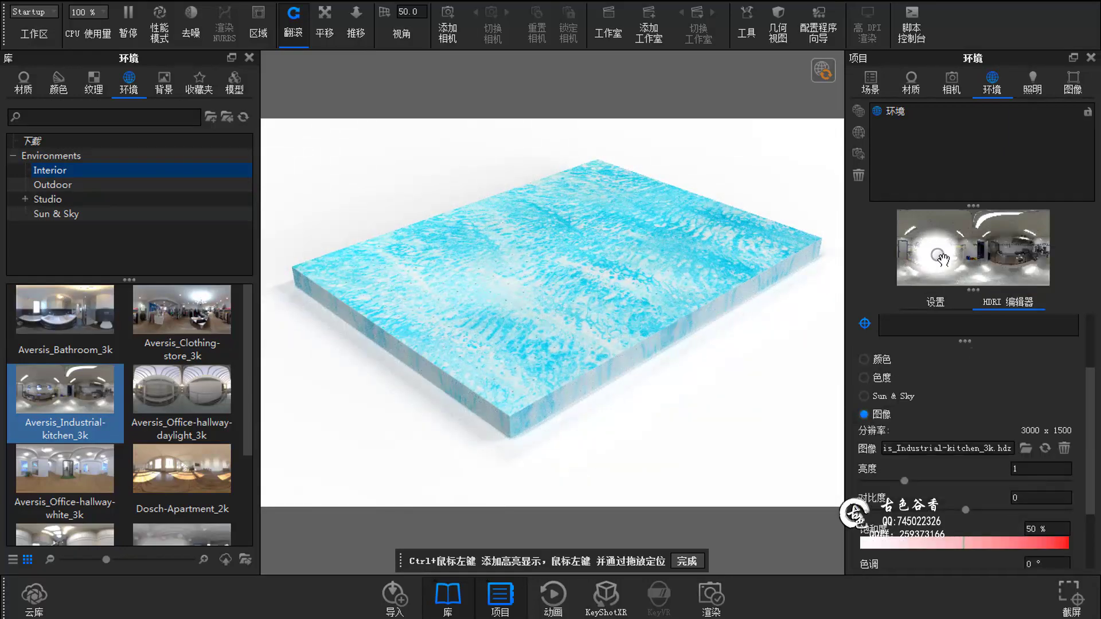
key(ctrl+z)
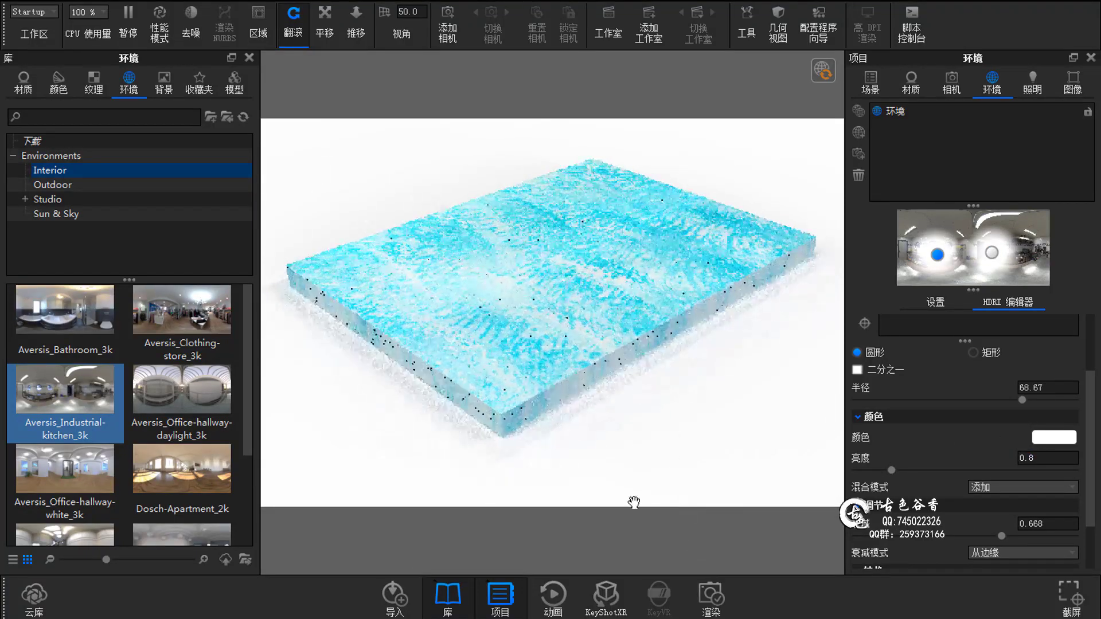
key(ctrl+p)
click(785, 528)
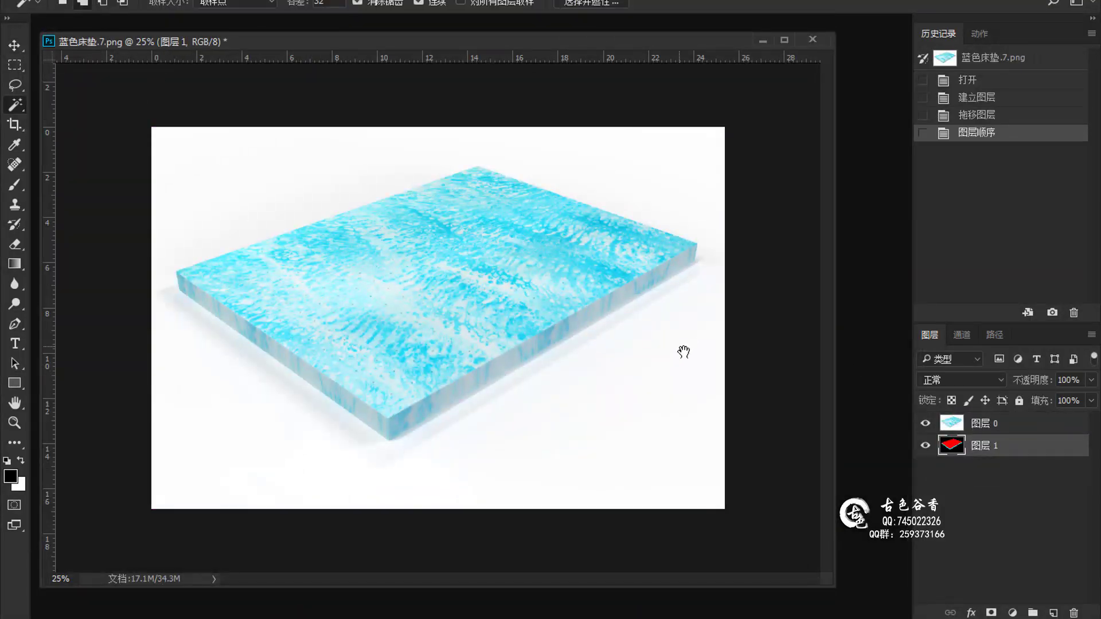
Delete the render's white background with Magic Wand and copy the mattress onto its own layer
click(683, 352)
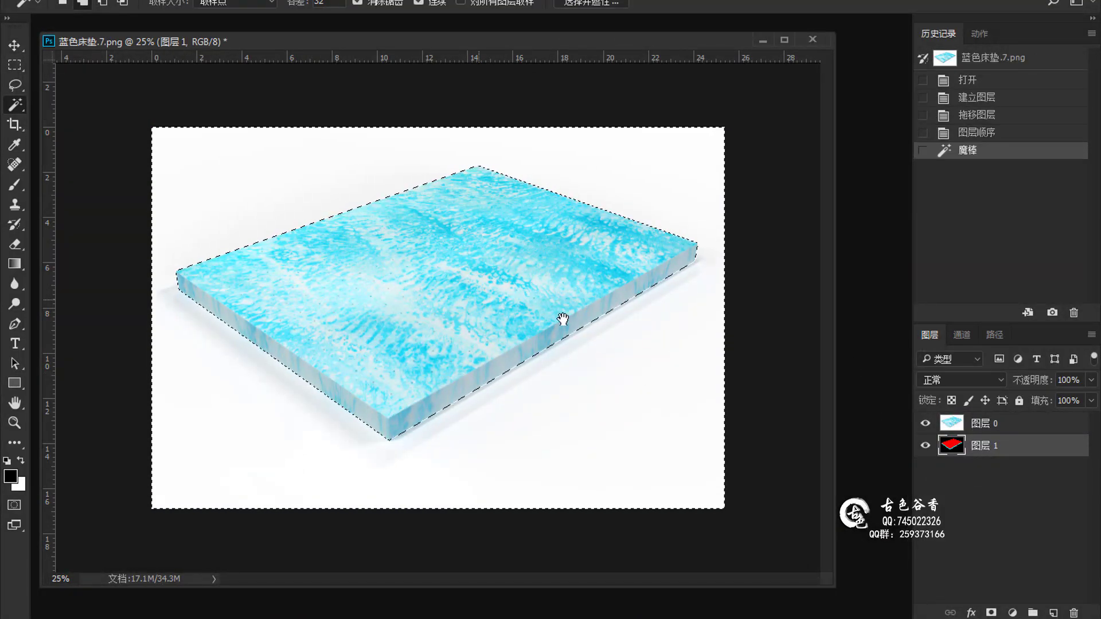
key(Delete)
key(ctrl+d)
key(ctrl+j)
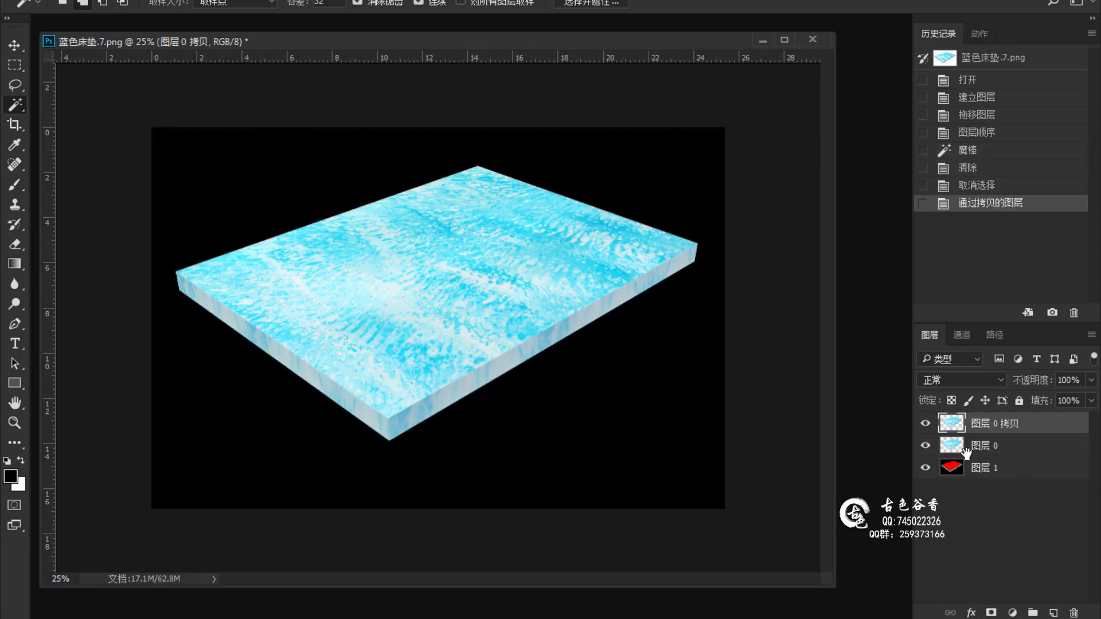
click(14, 263)
click(80, 3)
Fill the backdrop layer with a preset gradient as a first try
click(717, 113)
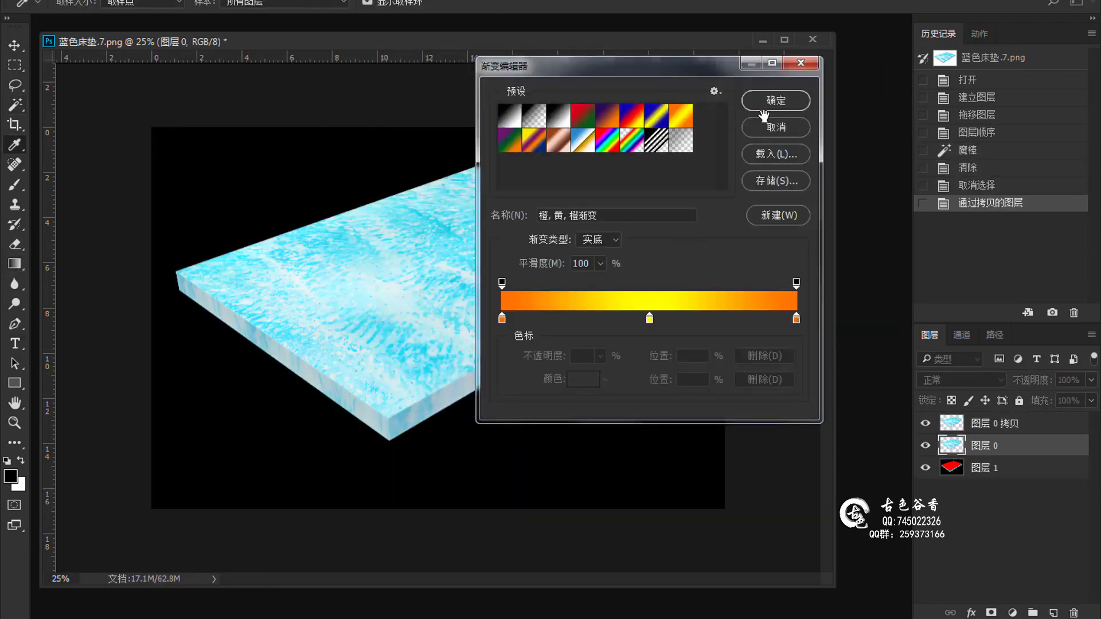
click(777, 103)
drag(403, 125, 401, 273)
Make the gradient black-grey-black with a grey middle stop and redraw it on the backdrop
click(81, 3)
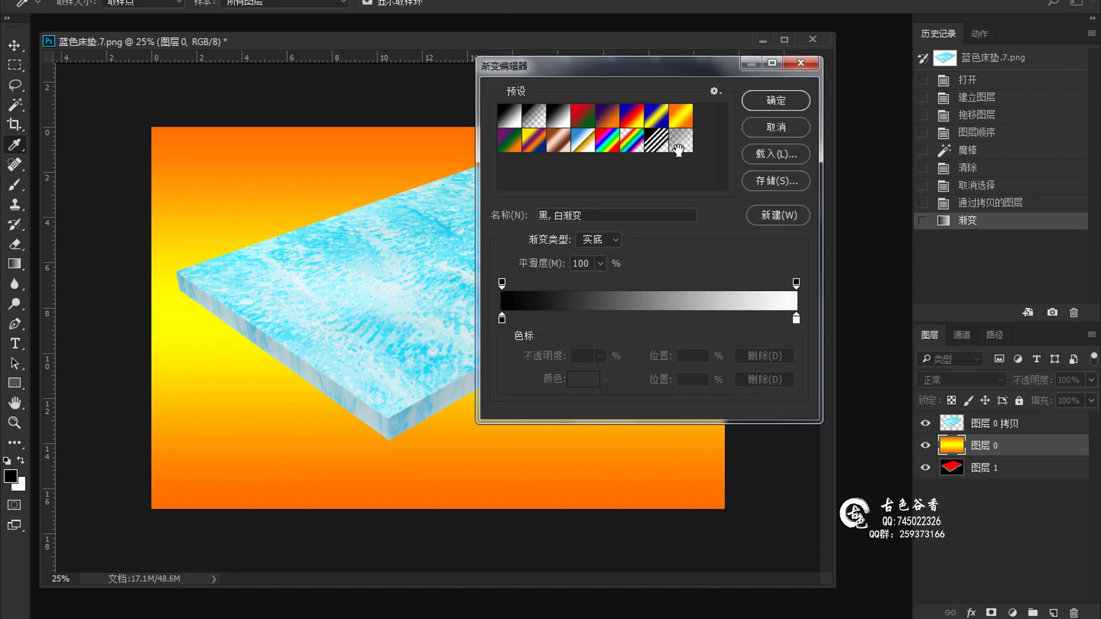
click(649, 318)
double_click(649, 319)
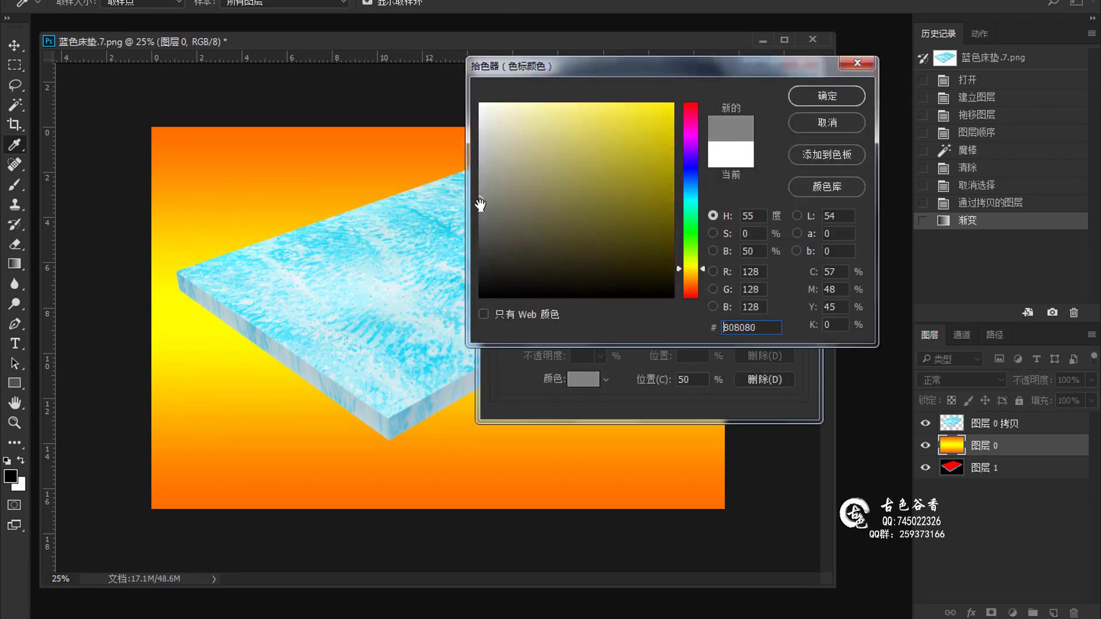
click(827, 96)
click(785, 95)
drag(418, 130, 420, 514)
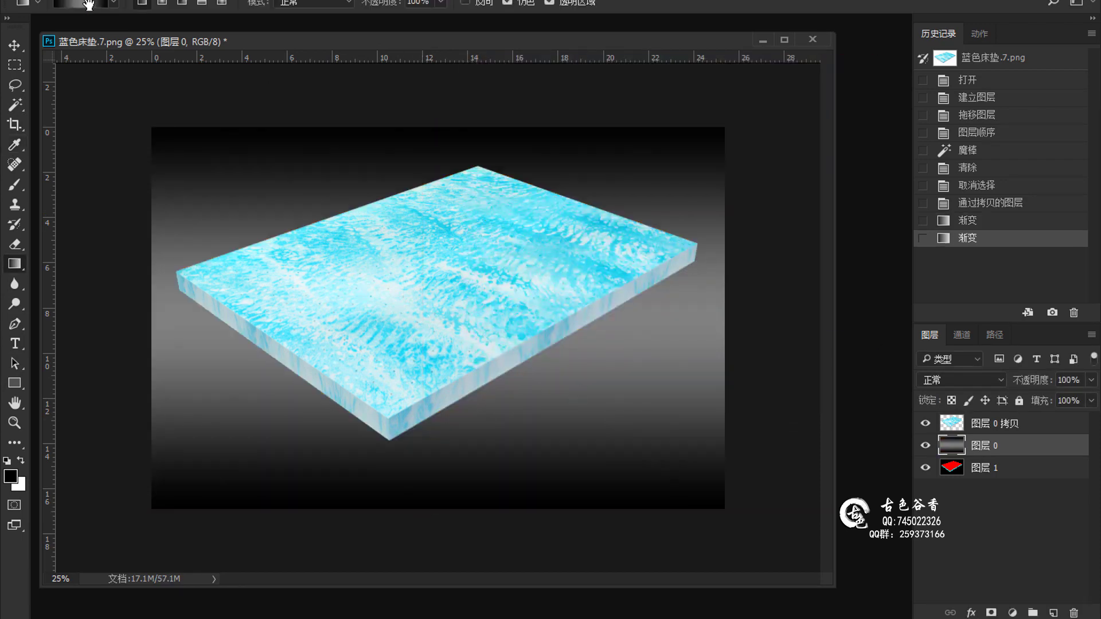
drag(450, 127, 429, 508)
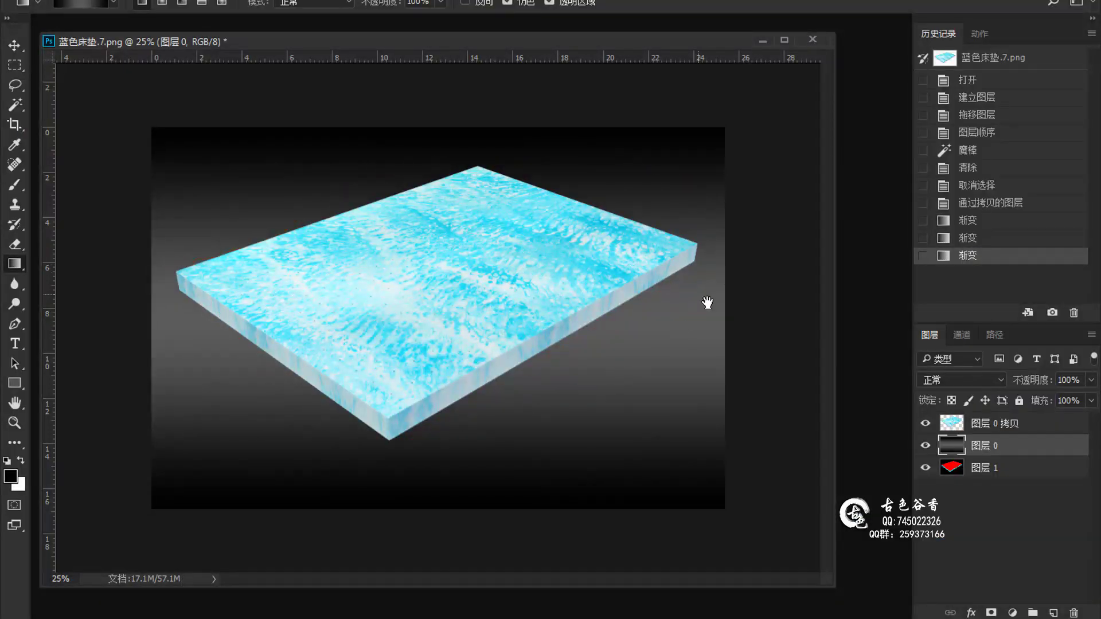
Save a copy, check the image size, and crop the image to 16:9
key(ctrl+shift+s)
key(Return)
key(ctrl+alt+i)
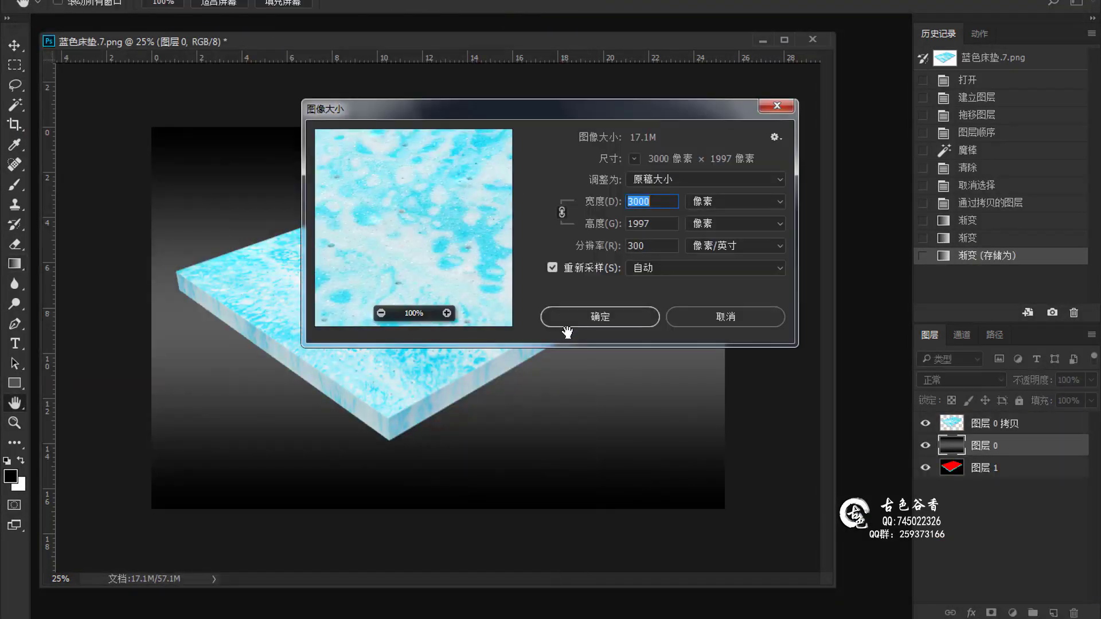
click(567, 324)
key(c)
drag(423, 221, 486, 229)
key(Return)
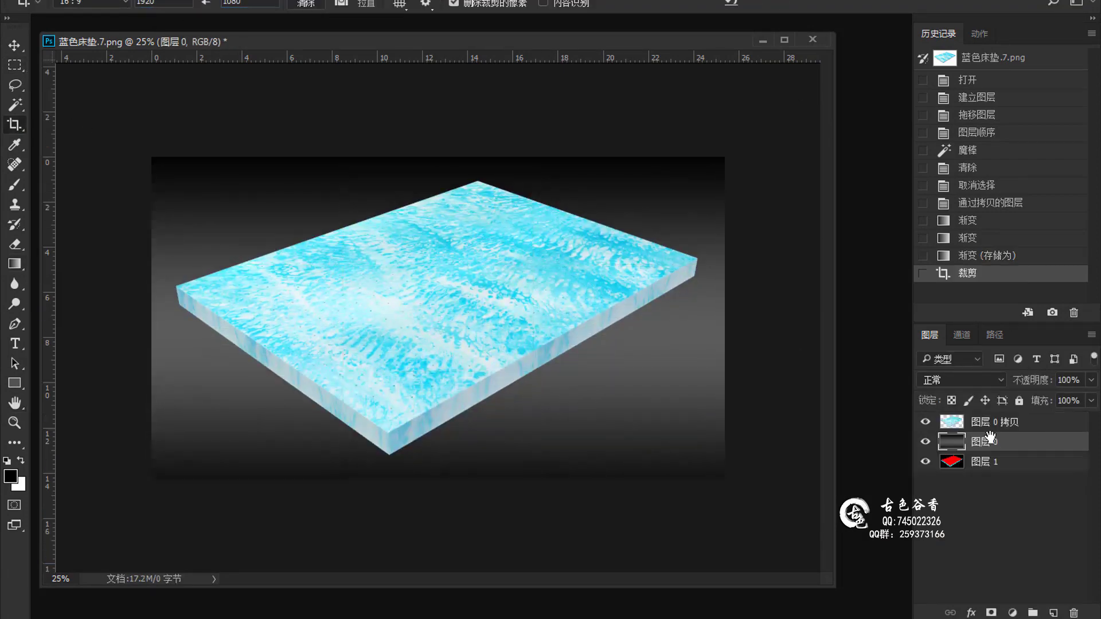
drag(431, 483, 431, 483)
Save the cropped gradient version, delete the backdrop layers, and save the transparent slab as PNG 蓝色床垫
key(ctrl+shift+s)
text(蓝色床垫)
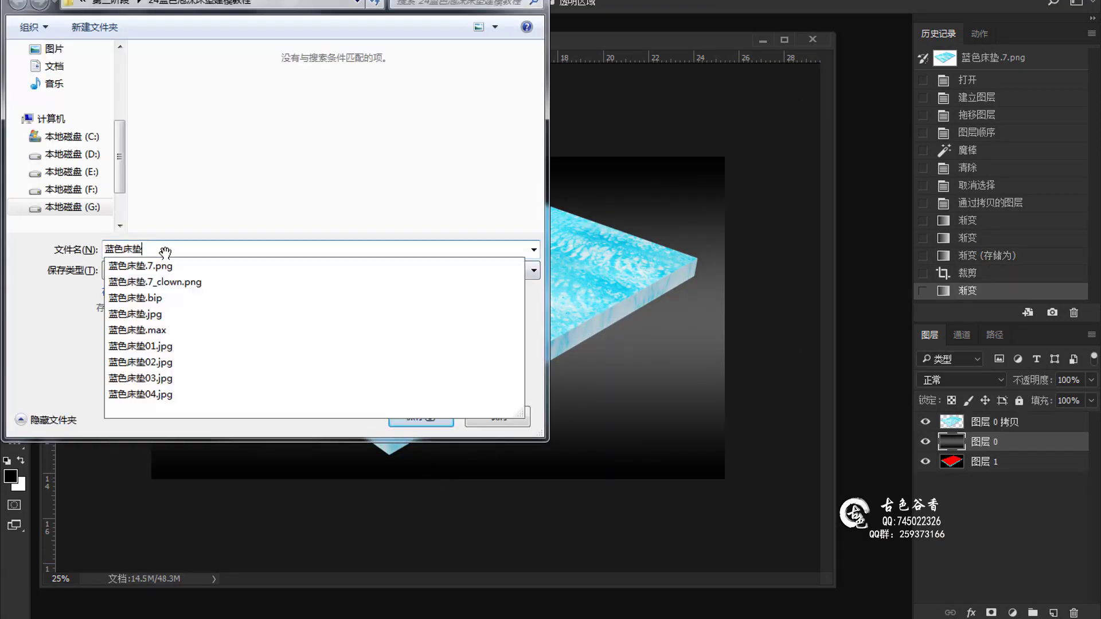
key(Return)
key(Return)
key(Delete)
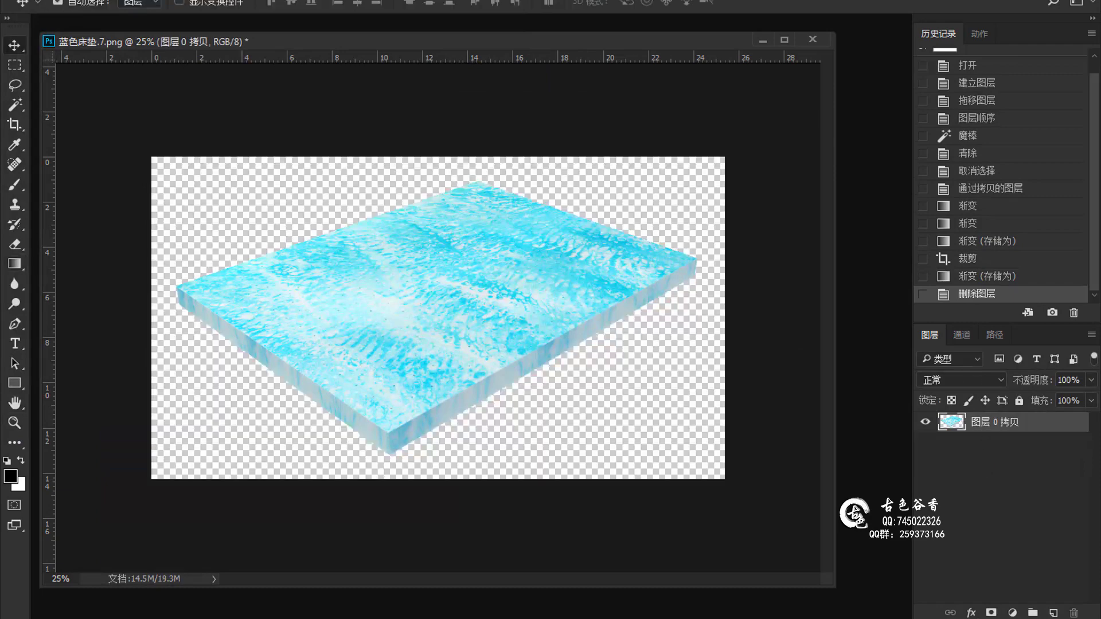
key(ctrl+shift+s)
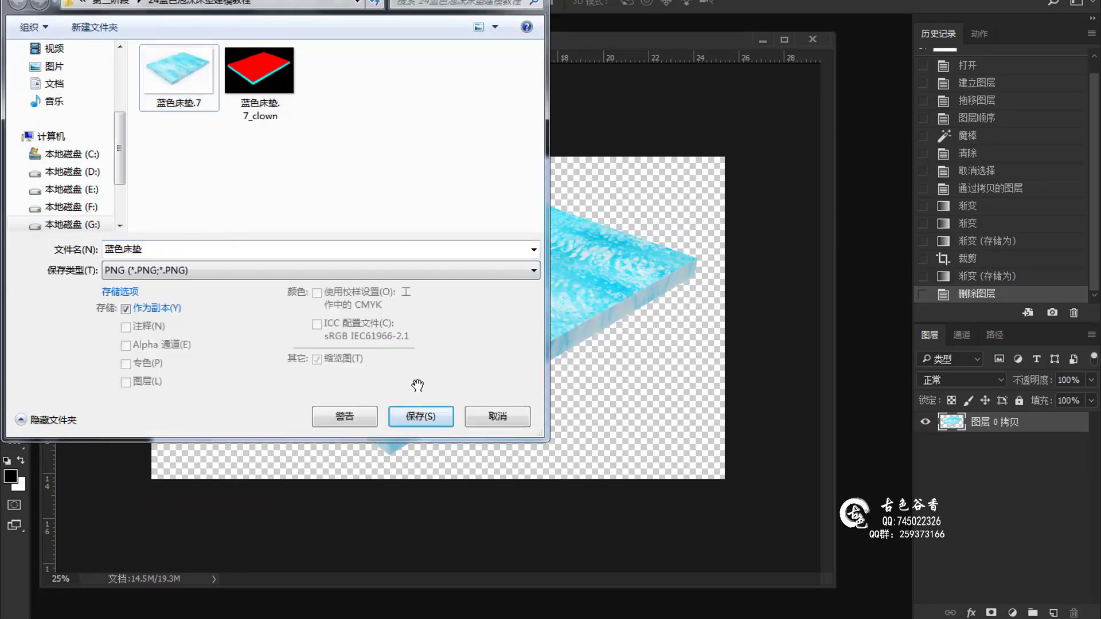